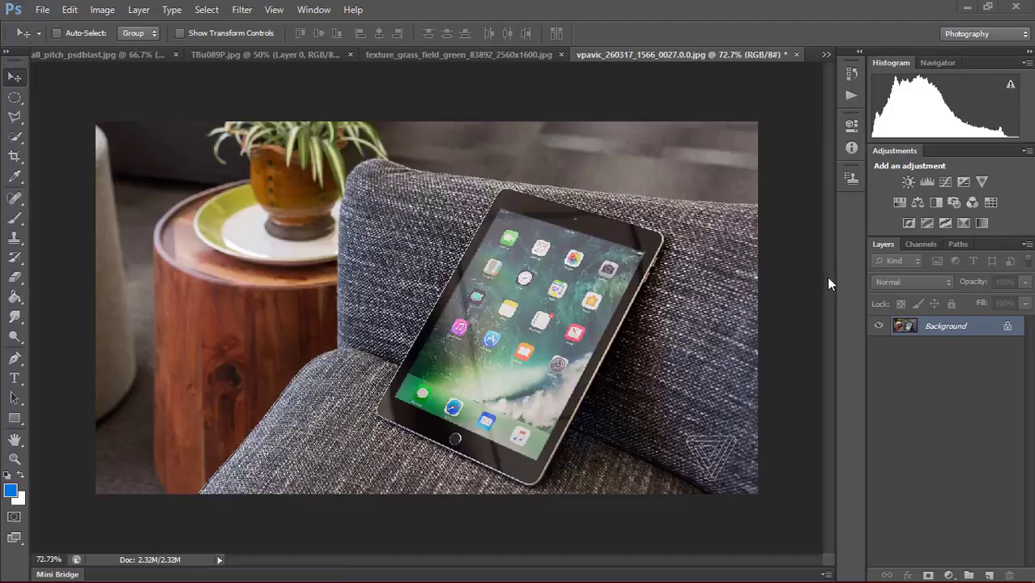
# Trace the iPad screen's corners with the Polygonal Lasso and add empty Layer 1 above the photo.
pyautogui.press('super')
pyautogui.press('super')
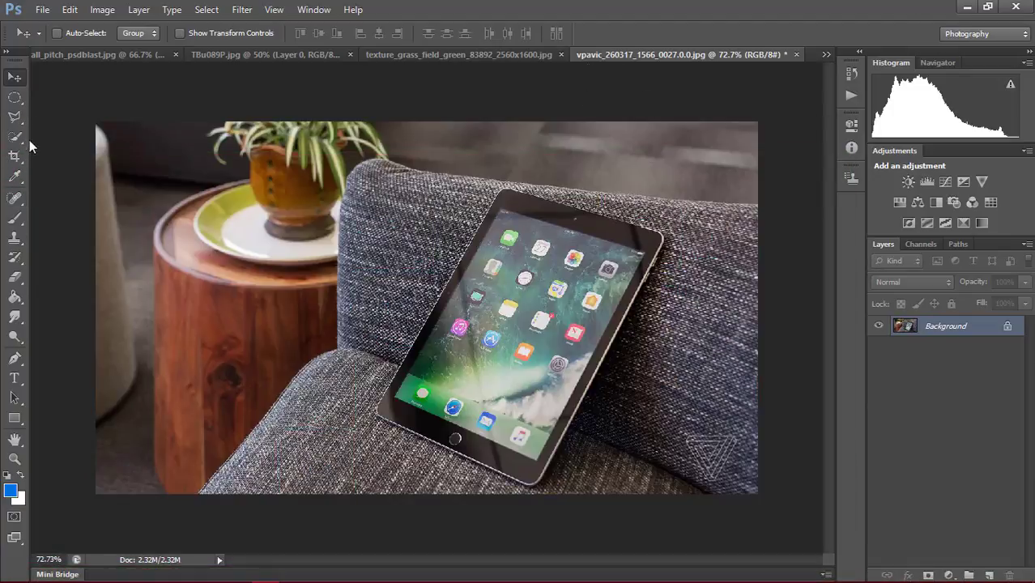
pyautogui.click(16, 118)
pyautogui.scroll(2, 490, 249)
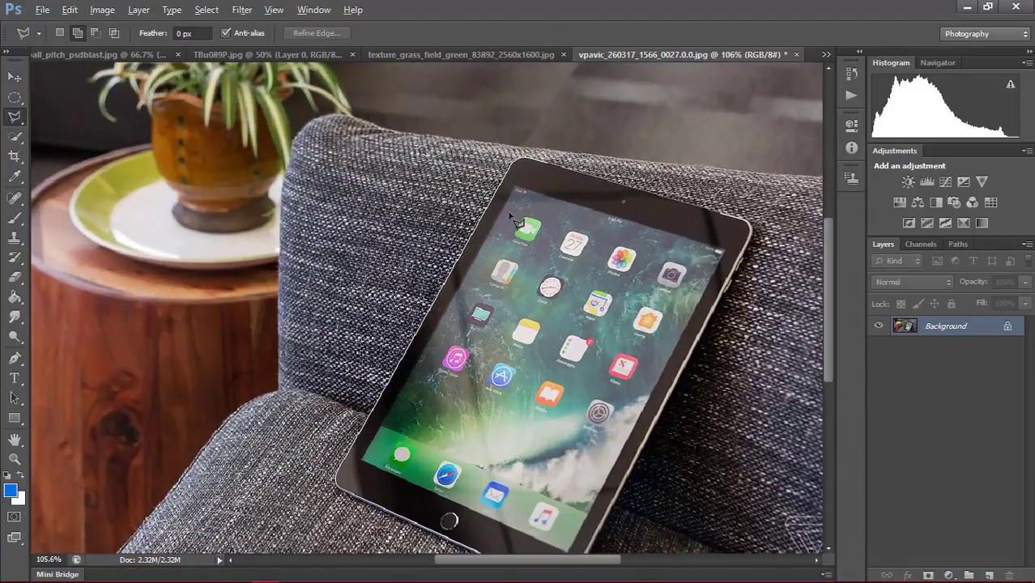
pyautogui.click(516, 188)
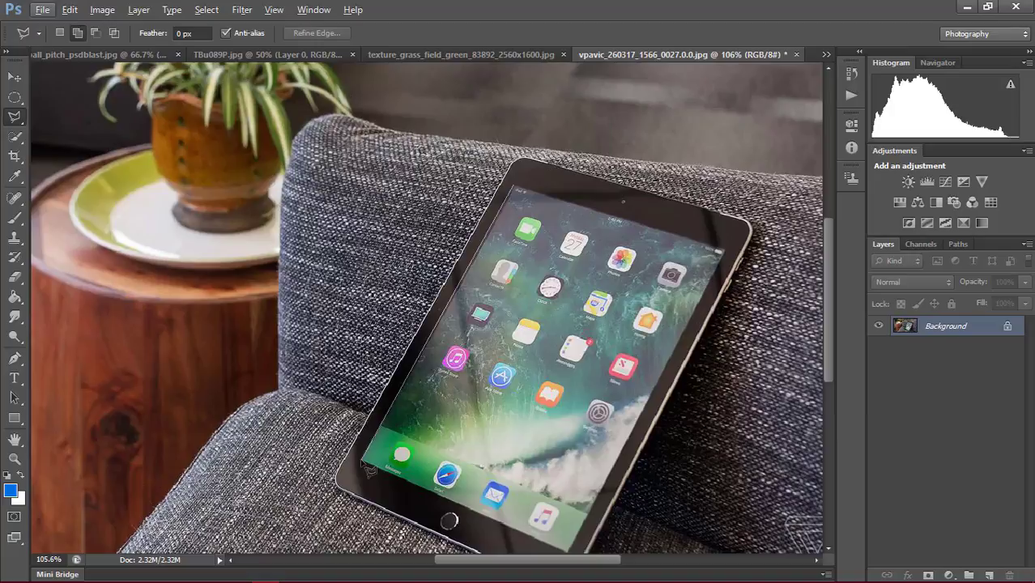
pyautogui.click(364, 465)
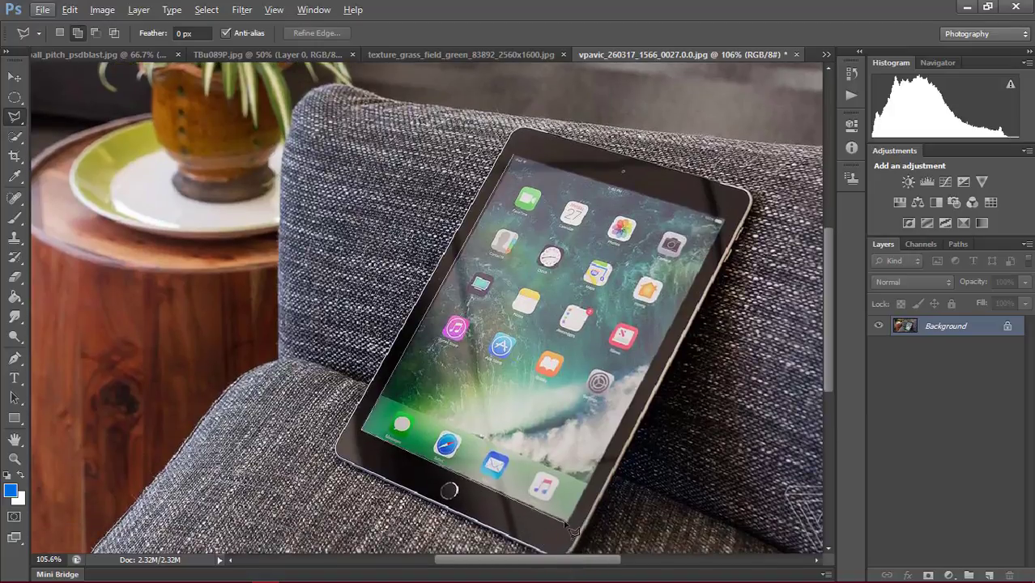
pyautogui.click(576, 523)
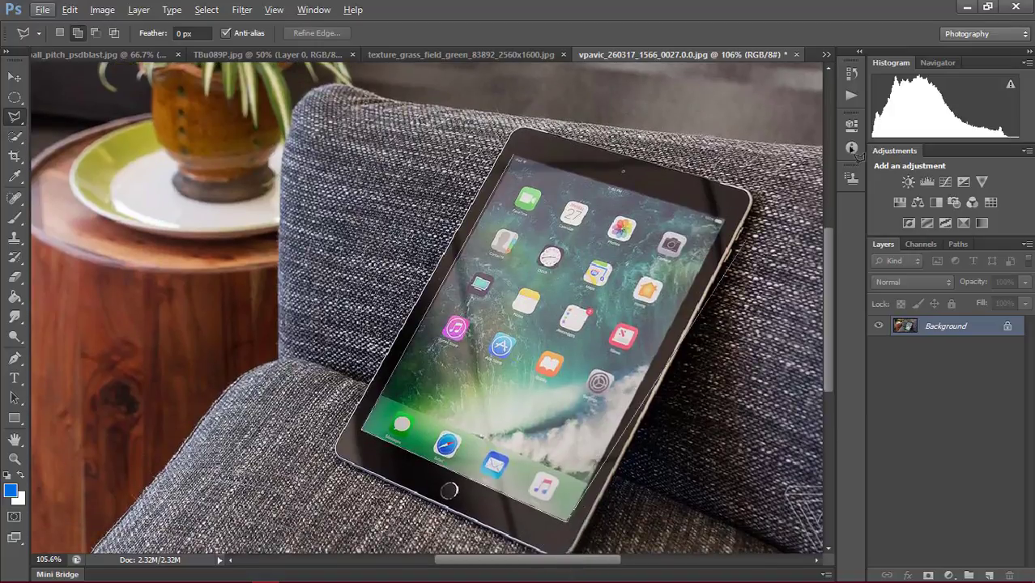
pyautogui.click(434, 224)
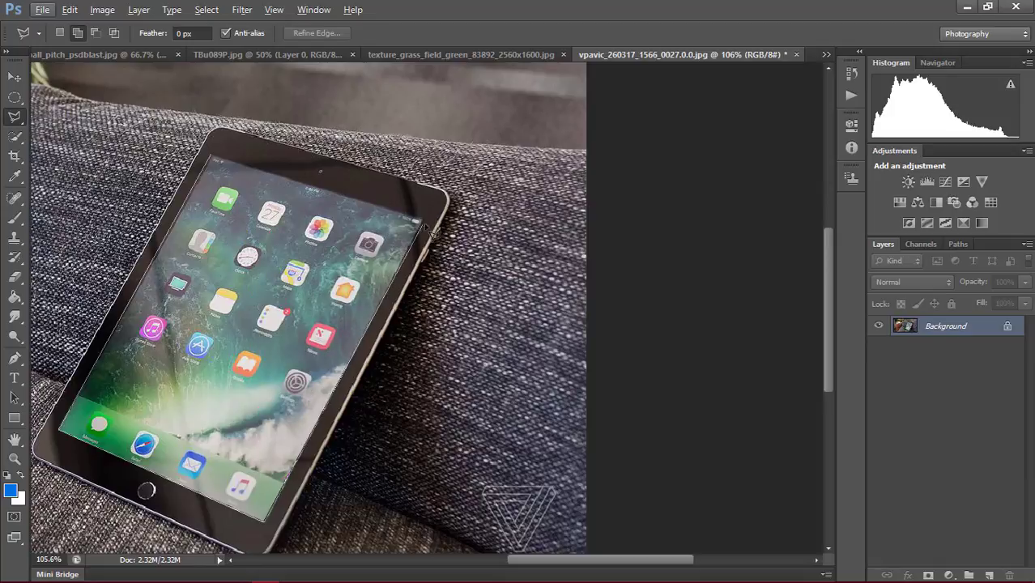
pyautogui.click(273, 530)
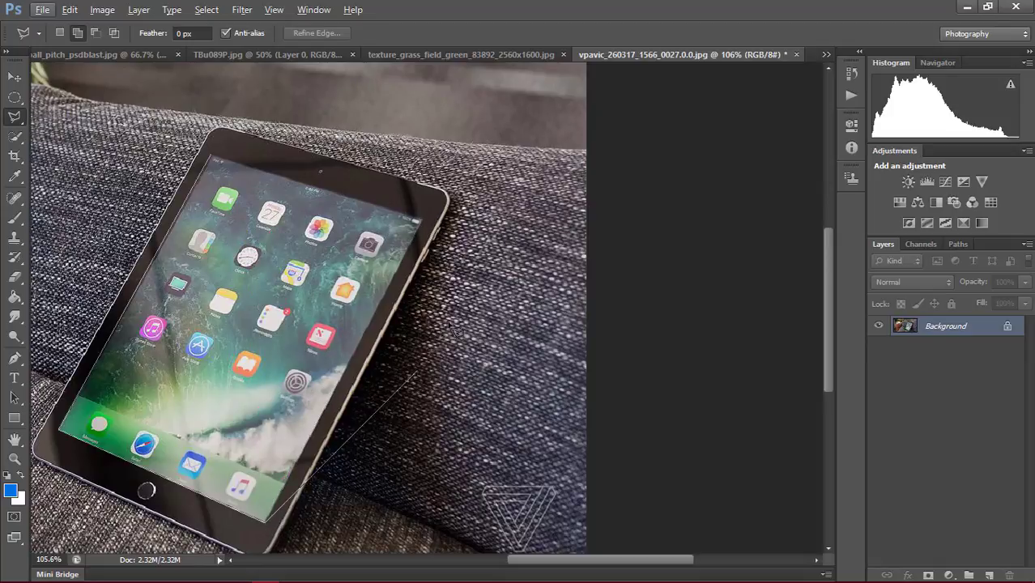
pyautogui.click(431, 228)
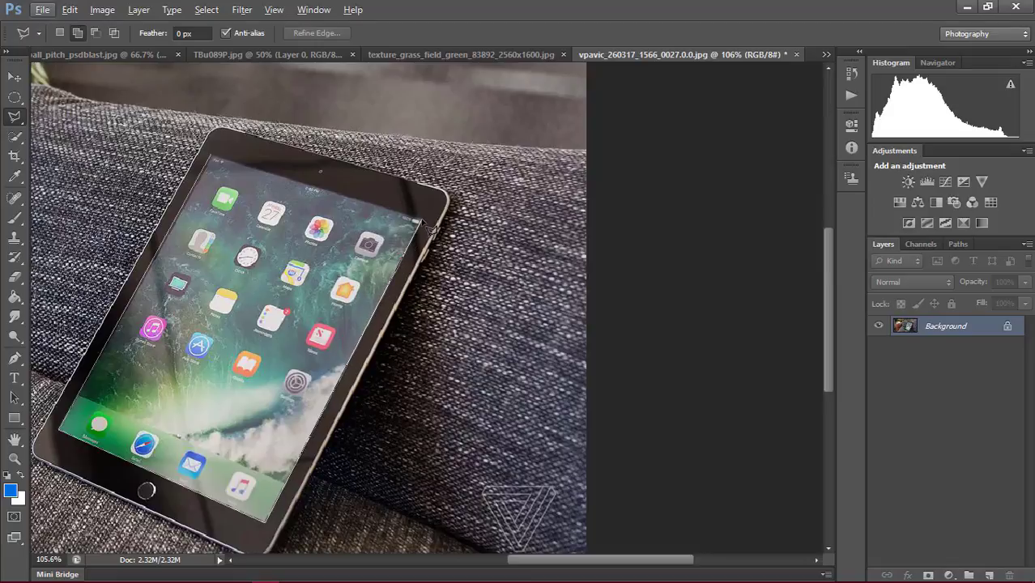
pyautogui.click(216, 158)
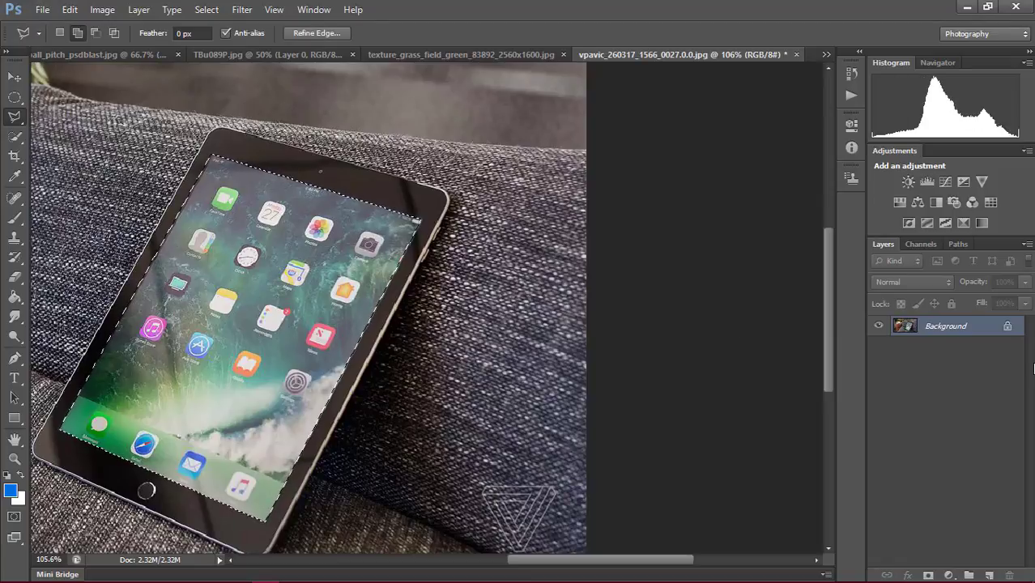
pyautogui.click(989, 575)
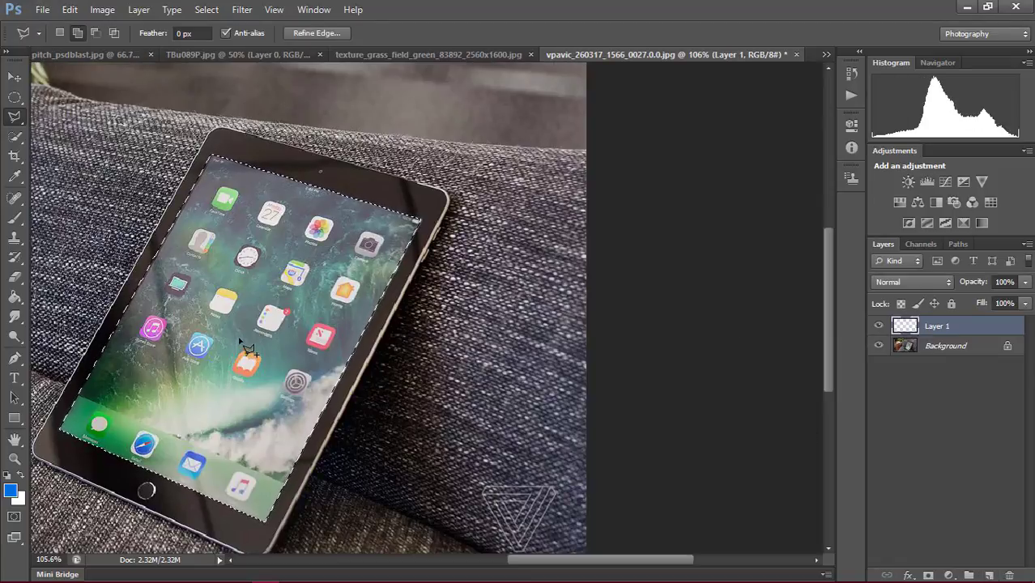
# Fill the screen selection on Layer 1 with white, deselect, and switch to the texture_grass_field image.
pyautogui.hotkey('ctrl', 'BackSpace')
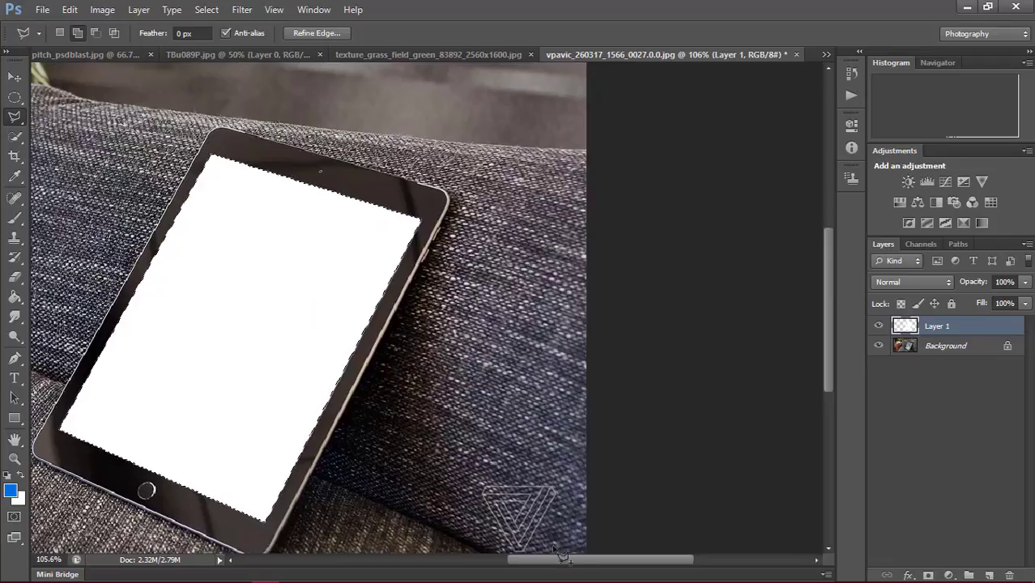
pyautogui.moveTo(553, 559); pyautogui.dragTo(509, 558)
pyautogui.hotkey('ctrl', '0')
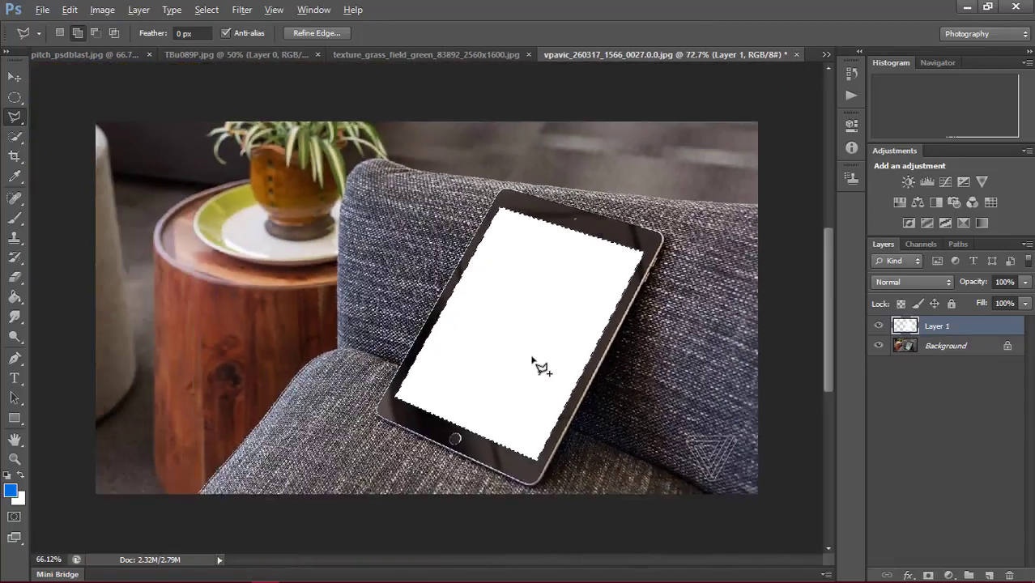
pyautogui.hotkey('ctrl', 'd')
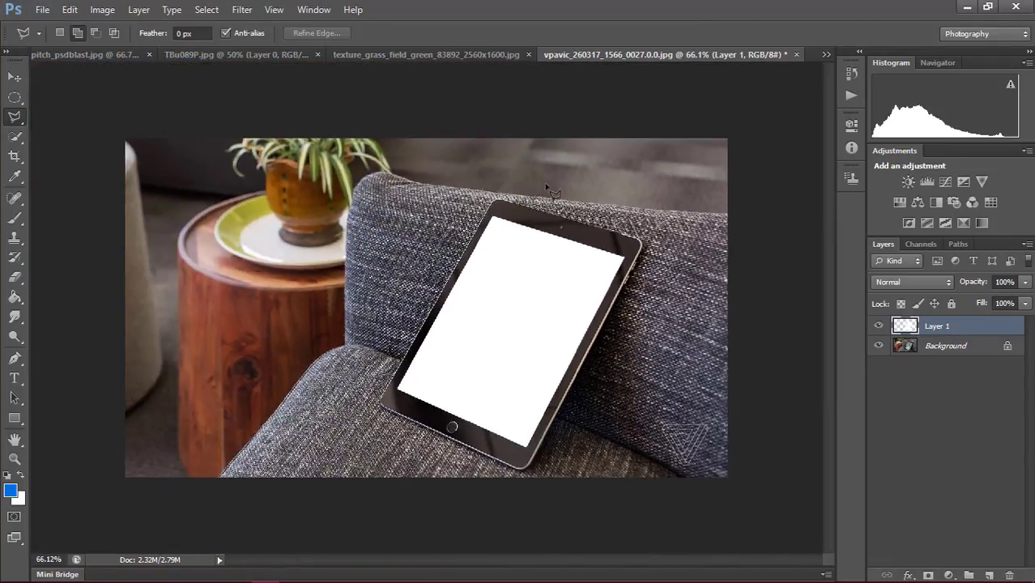
pyautogui.click(375, 54)
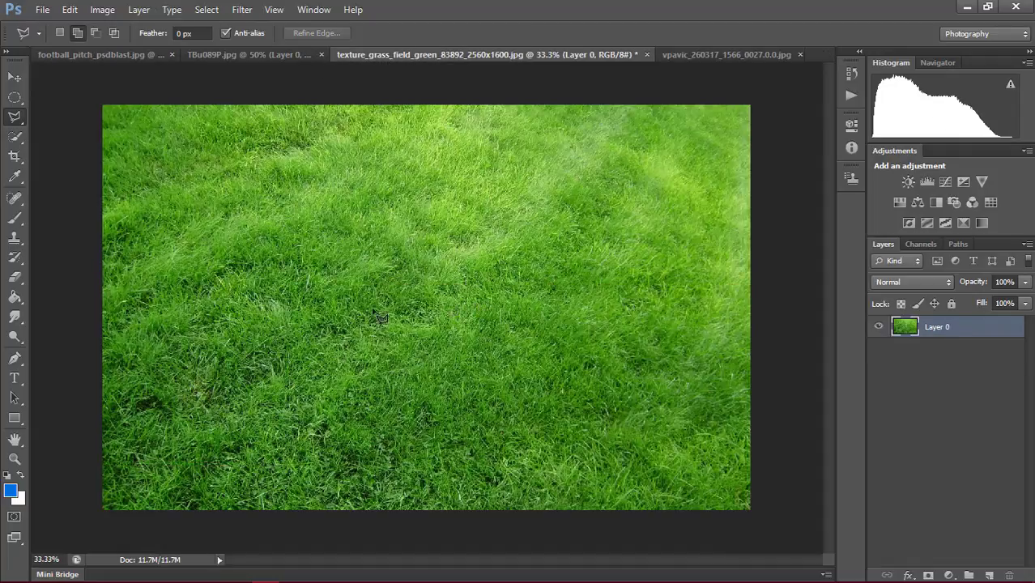
# Drag the grass texture into the sofa photo as Layer 2 and scale it to about 38%.
pyautogui.press('v')
pyautogui.moveTo(485, 409)
pyautogui.mouseDown()
pyautogui.moveTo(684, 80)
pyautogui.moveTo(539, 366)
pyautogui.mouseUp()
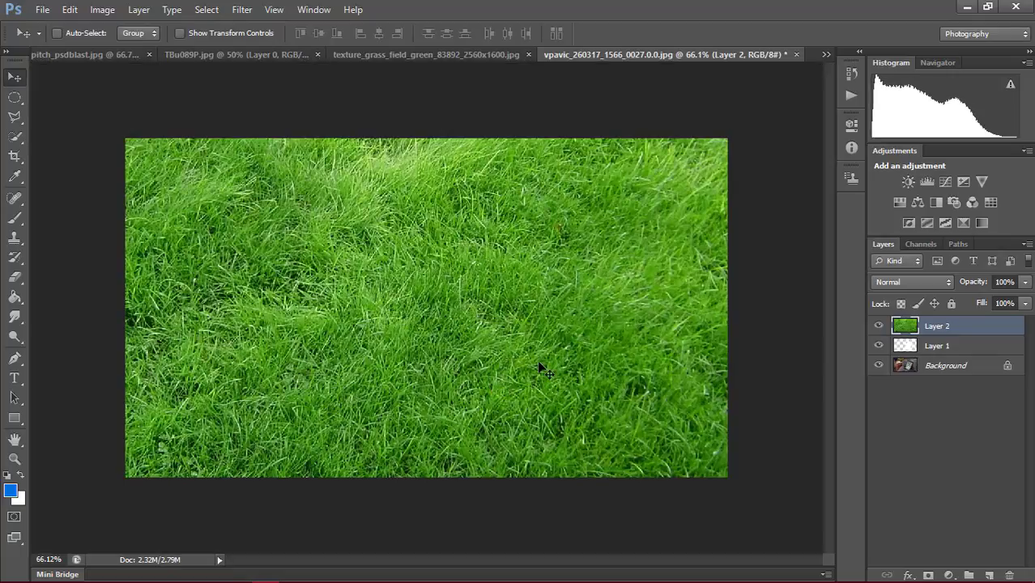
pyautogui.scroll(-3, 537, 360)
pyautogui.hotkey('ctrl', 't')
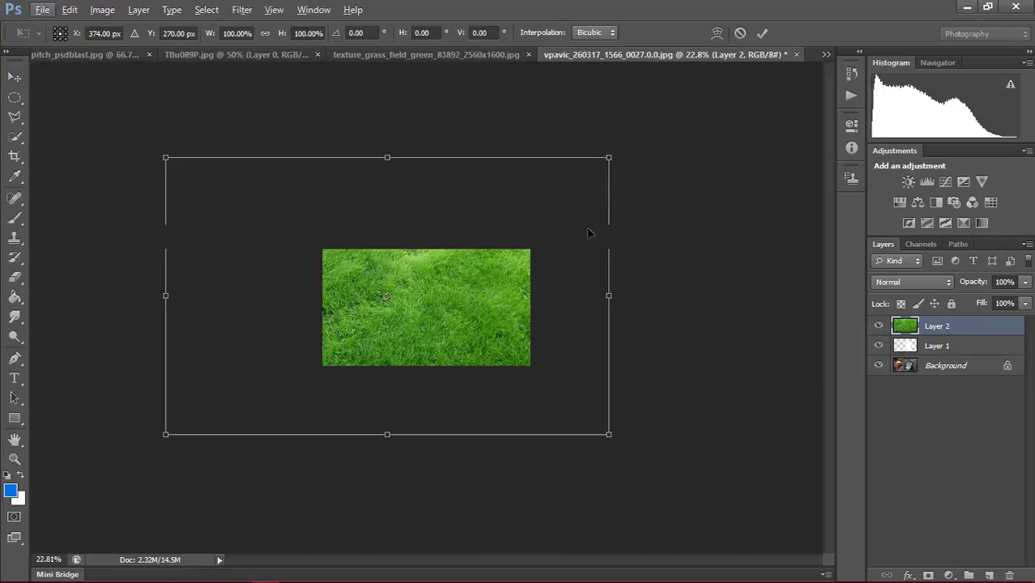
pyautogui.moveTo(166, 159)
pyautogui.mouseDown()
pyautogui.moveTo(416, 285)
pyautogui.moveTo(387, 258)
pyautogui.mouseUp()
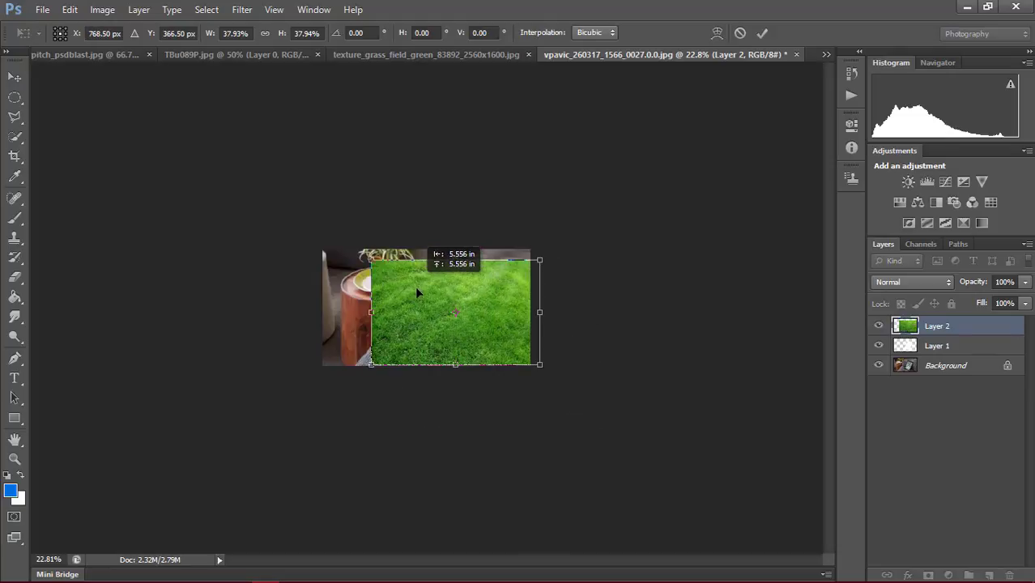
pyautogui.click(766, 33)
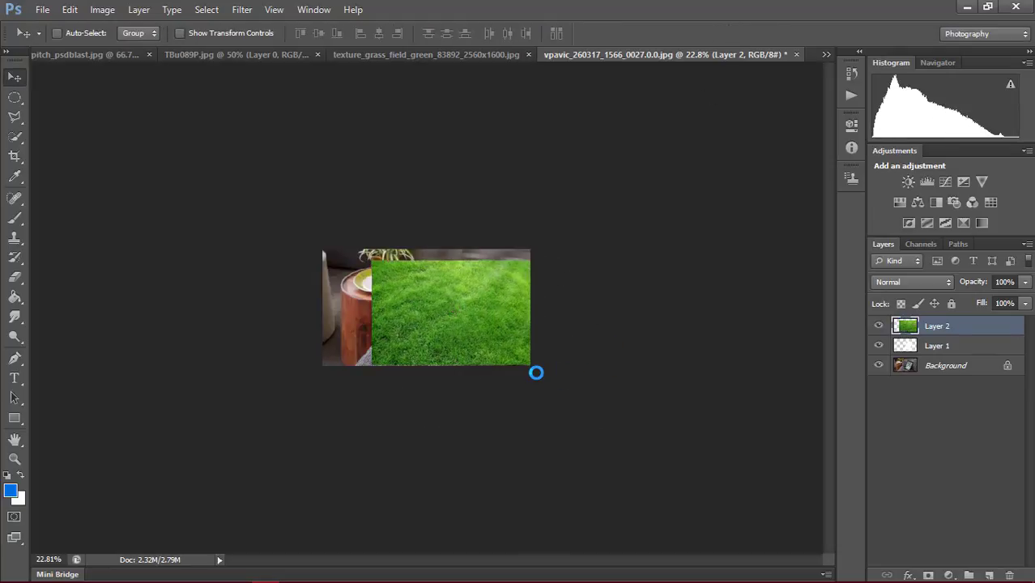
# Zoom in on the photo and shift the grass layer slightly to the right.
pyautogui.moveTo(542, 381); pyautogui.dragTo(855, 448)
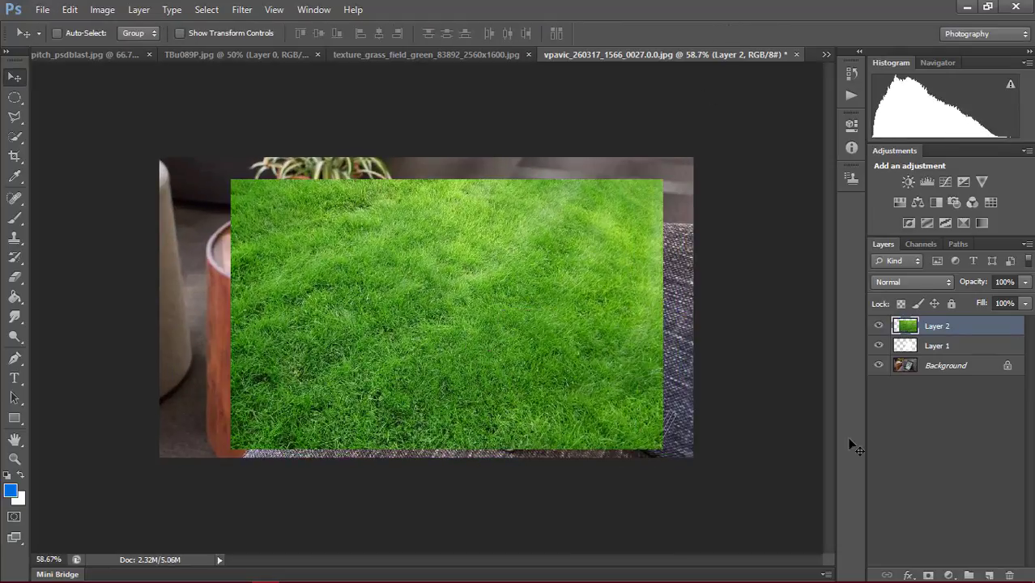
pyautogui.scroll(1, 669, 356)
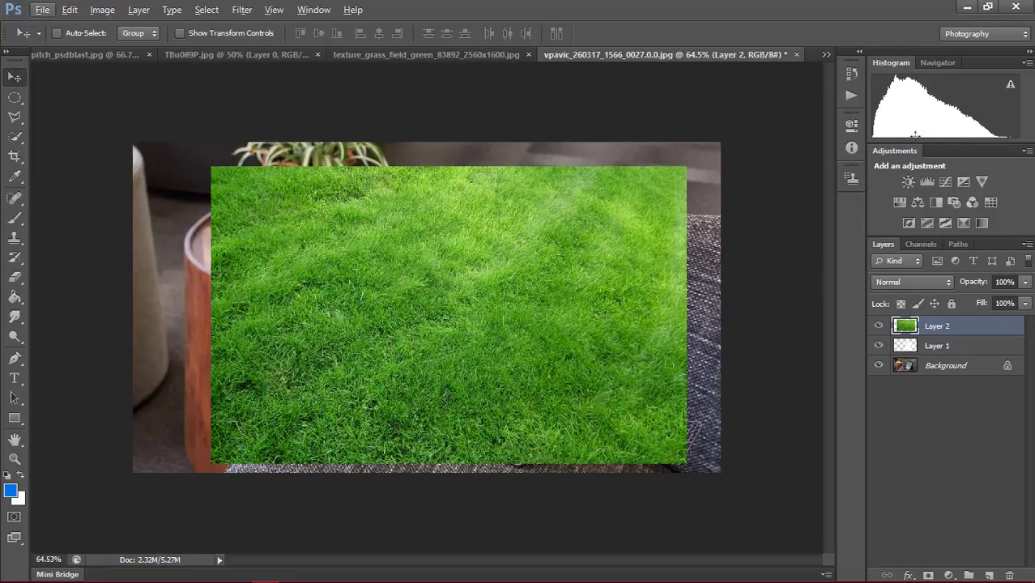
pyautogui.moveTo(591, 293); pyautogui.dragTo(597, 293)
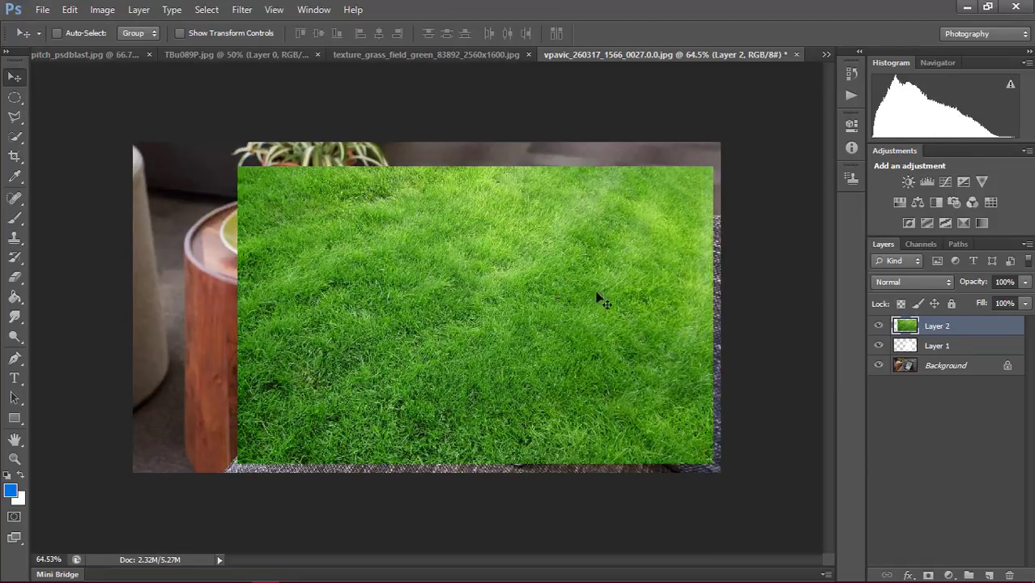
pyautogui.hotkey('ctrl', 't')
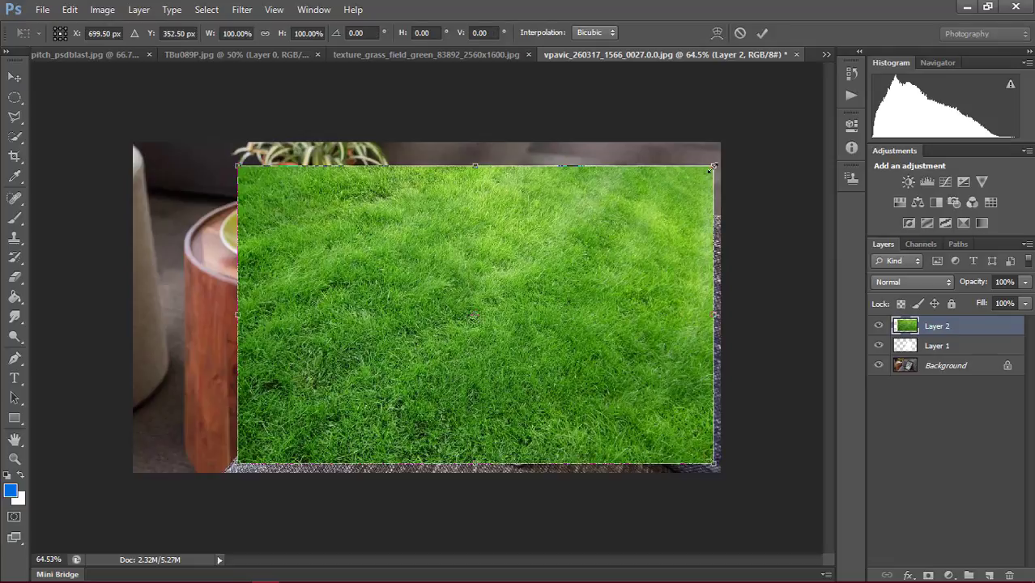
# Scale, rotate and stretch the grass so it covers the whole tilted tablet.
pyautogui.moveTo(713, 315)
pyautogui.mouseDown()
pyautogui.moveTo(450, 388)
pyautogui.moveTo(573, 291)
pyautogui.mouseUp()
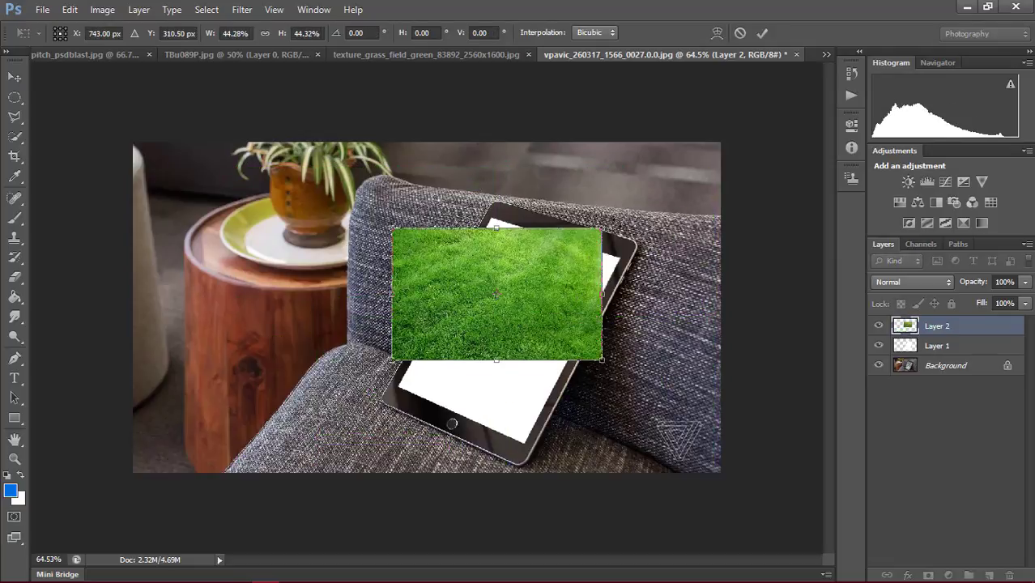
pyautogui.moveTo(603, 215); pyautogui.dragTo(505, 175)
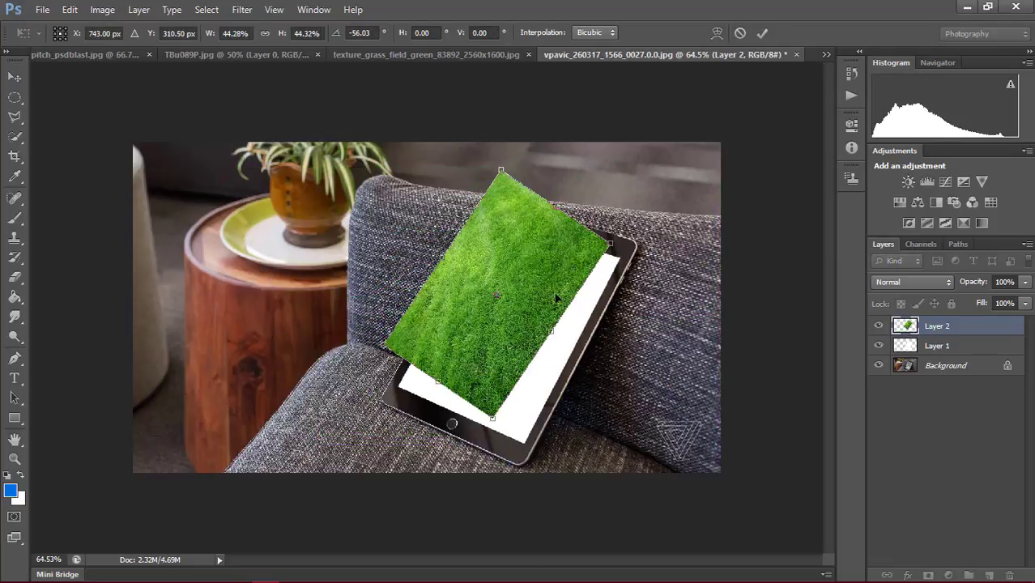
pyautogui.moveTo(593, 227); pyautogui.dragTo(592, 266)
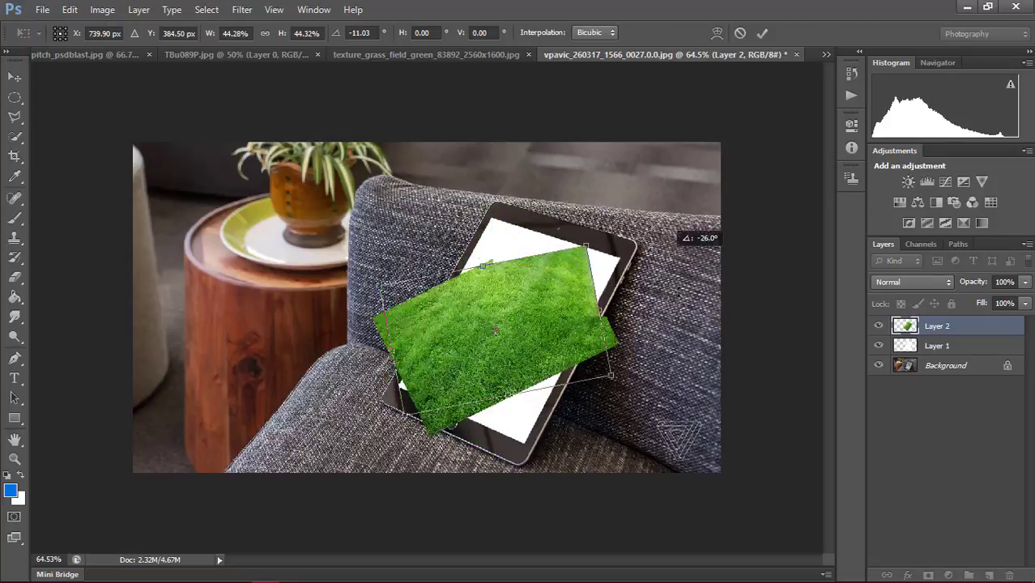
pyautogui.moveTo(555, 195); pyautogui.dragTo(684, 348)
pyautogui.moveTo(519, 266); pyautogui.dragTo(539, 203)
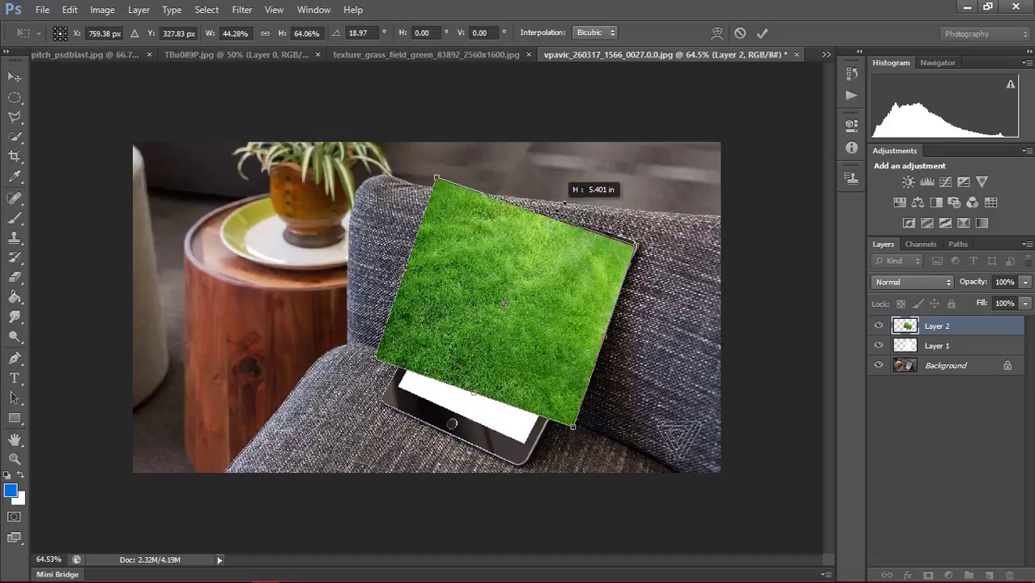
pyautogui.moveTo(474, 395); pyautogui.dragTo(456, 444)
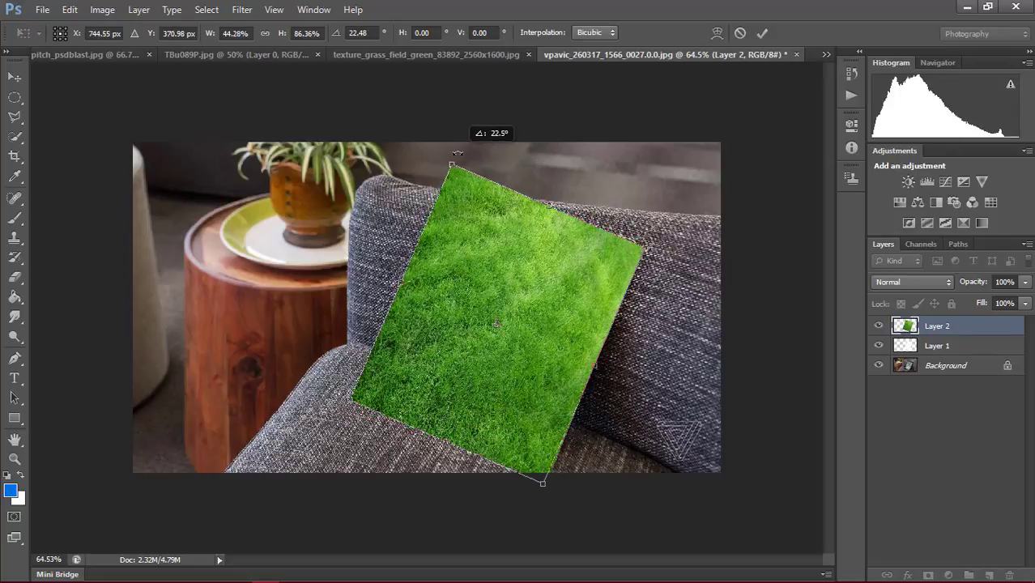
pyautogui.moveTo(442, 151); pyautogui.dragTo(458, 146)
pyautogui.moveTo(536, 352); pyautogui.dragTo(548, 350)
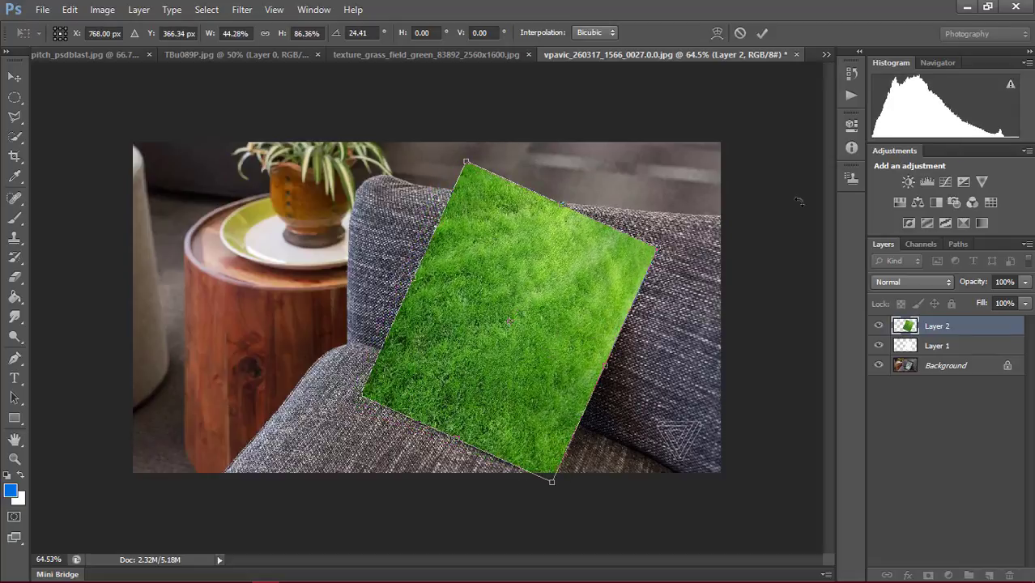
# Flip the grass horizontally, rotate it to about 28° to match the tablet, and commit.
pyautogui.rightClick(497, 401)
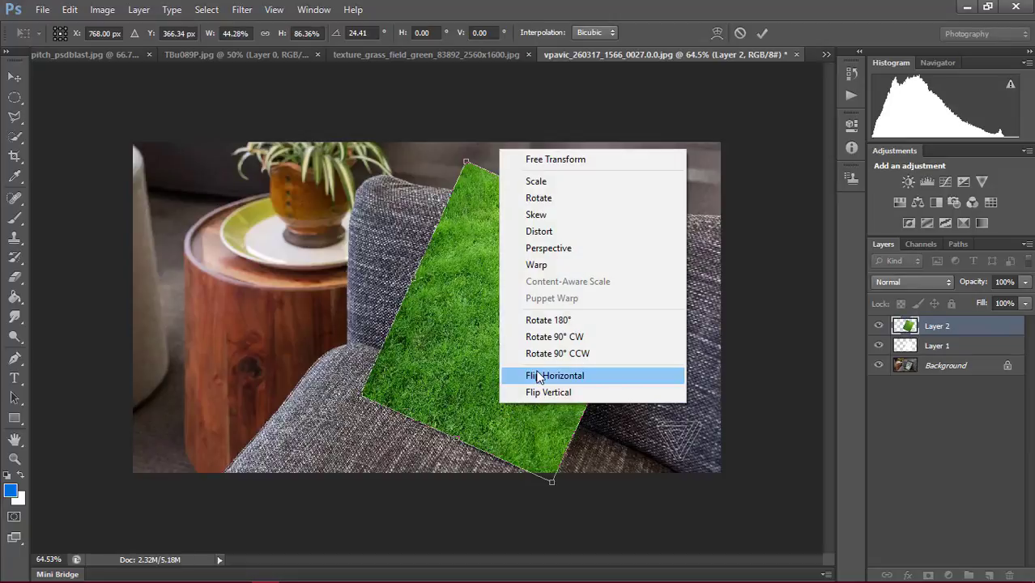
pyautogui.click(534, 376)
pyautogui.moveTo(567, 149); pyautogui.dragTo(660, 258)
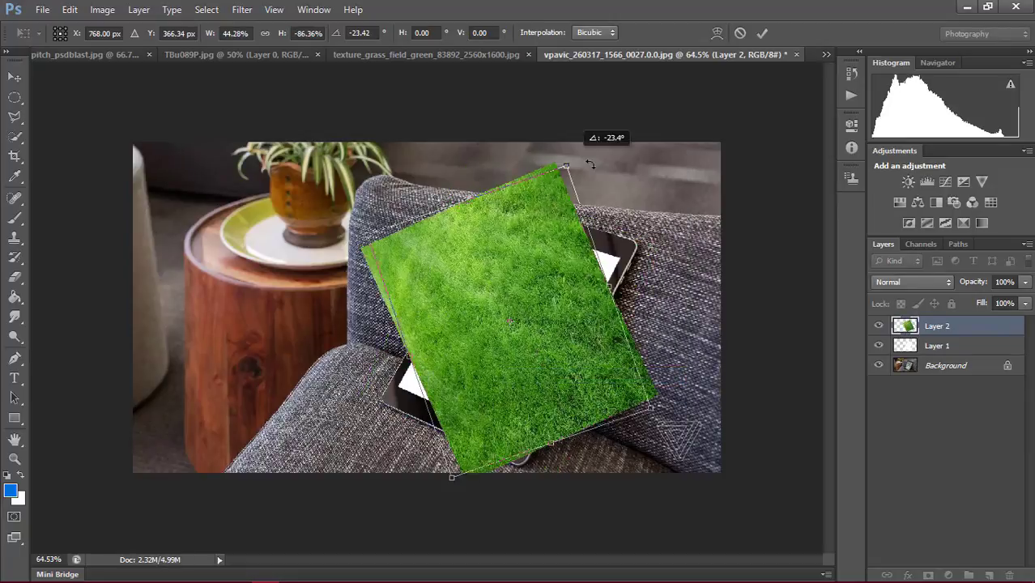
pyautogui.moveTo(548, 309); pyautogui.dragTo(560, 309)
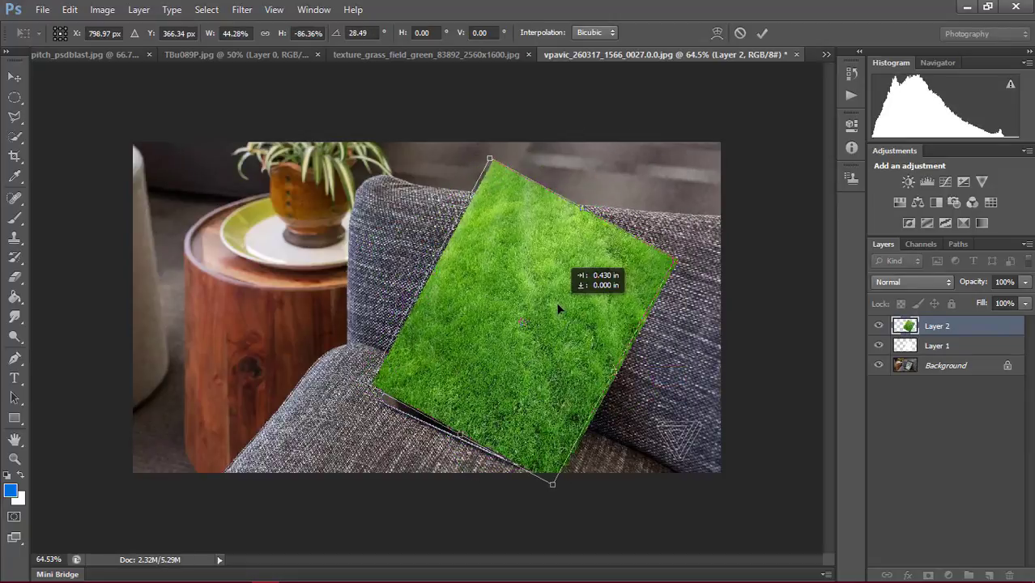
pyautogui.click(762, 33)
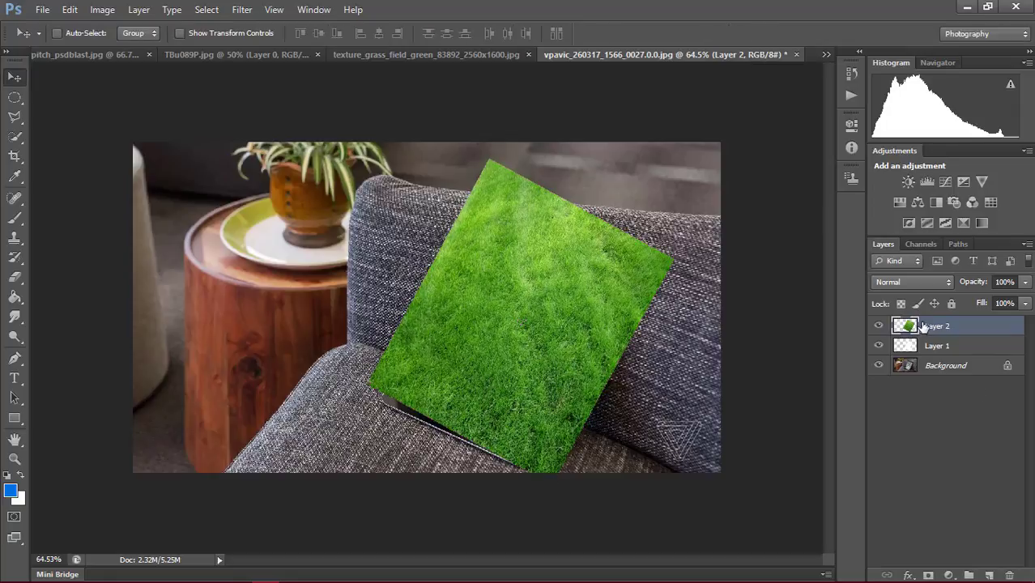
# Clip the Layer 2 grass to the white screen, shift it down-left, then show TBu089P.jpg.
pyautogui.rightClick(931, 326)
pyautogui.click(794, 247)
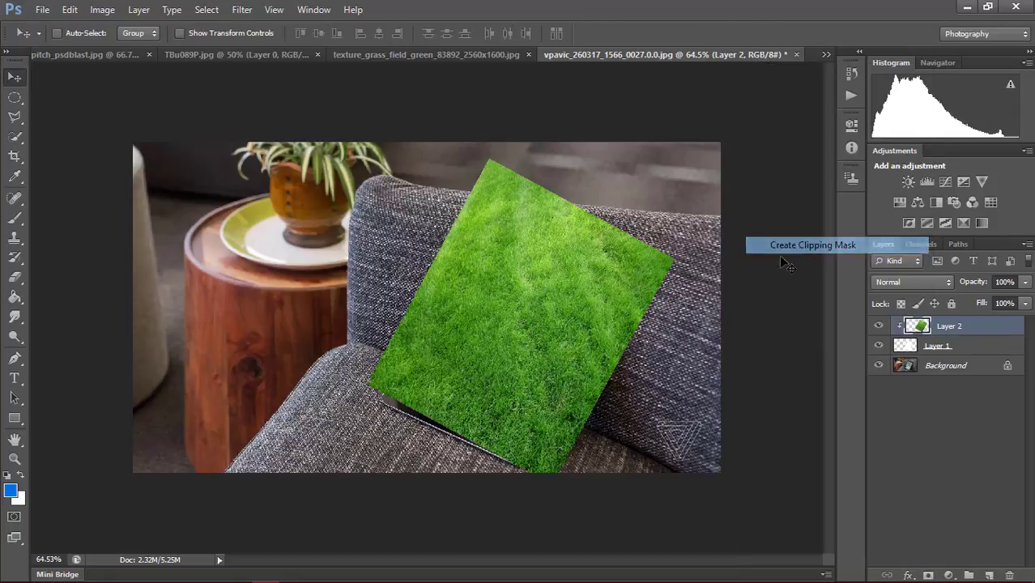
pyautogui.moveTo(554, 315)
pyautogui.mouseDown()
pyautogui.moveTo(543, 353)
pyautogui.moveTo(572, 347)
pyautogui.mouseUp()
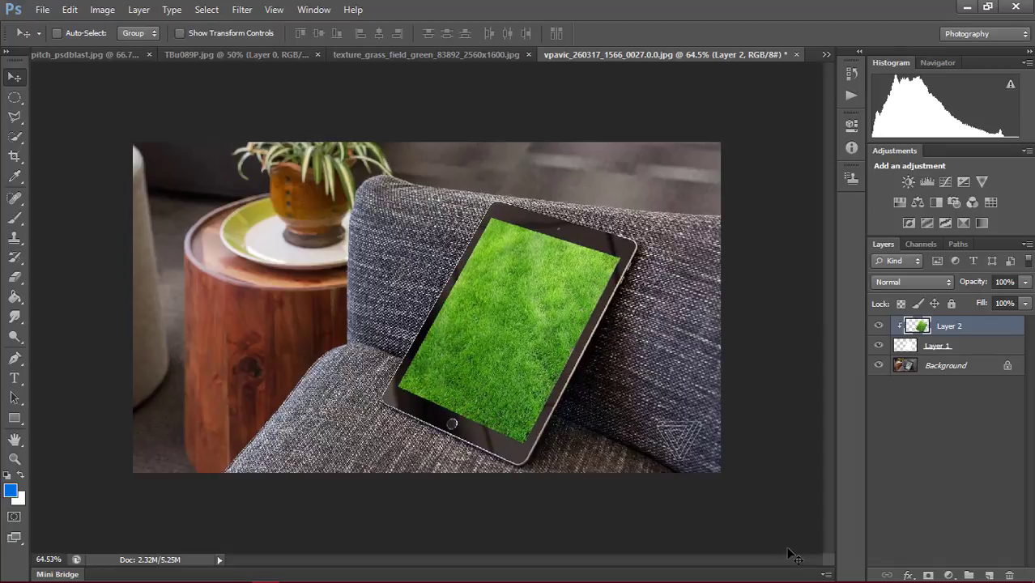
pyautogui.click(946, 455)
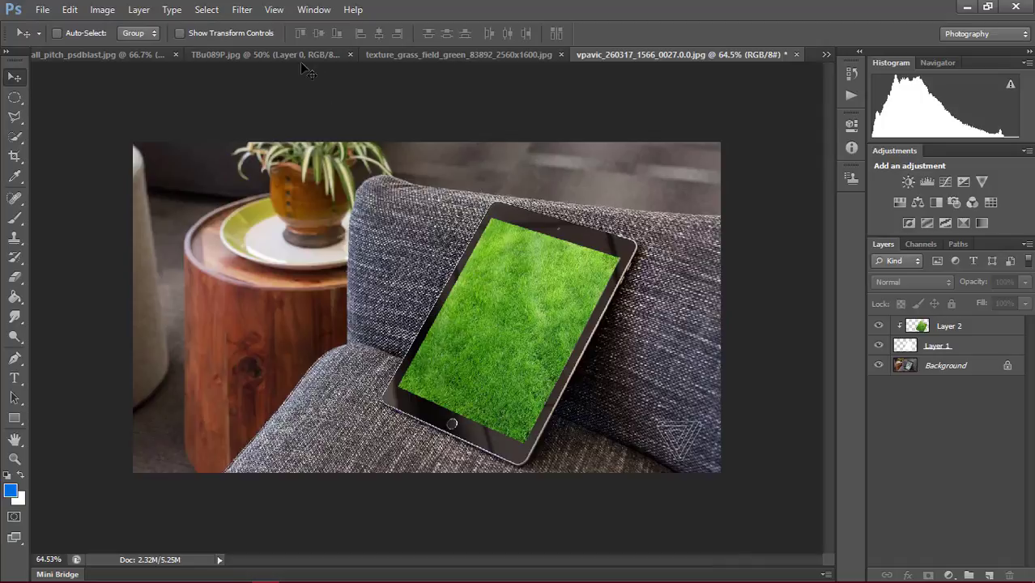
pyautogui.click(267, 54)
# Quick-select the girl's body, her standing leg and the lower shoe.
pyautogui.press('w')
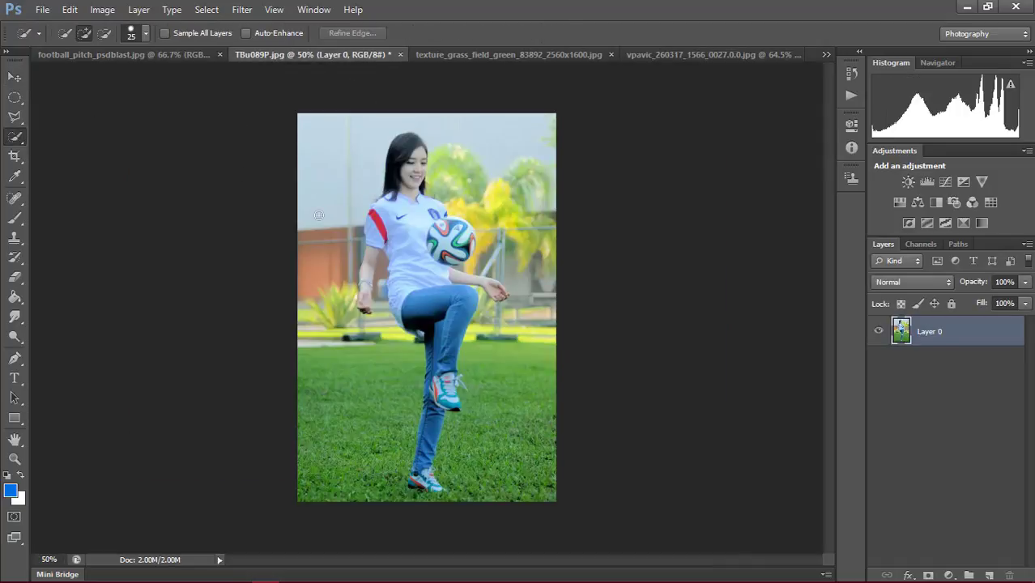
pyautogui.moveTo(405, 306); pyautogui.dragTo(420, 467)
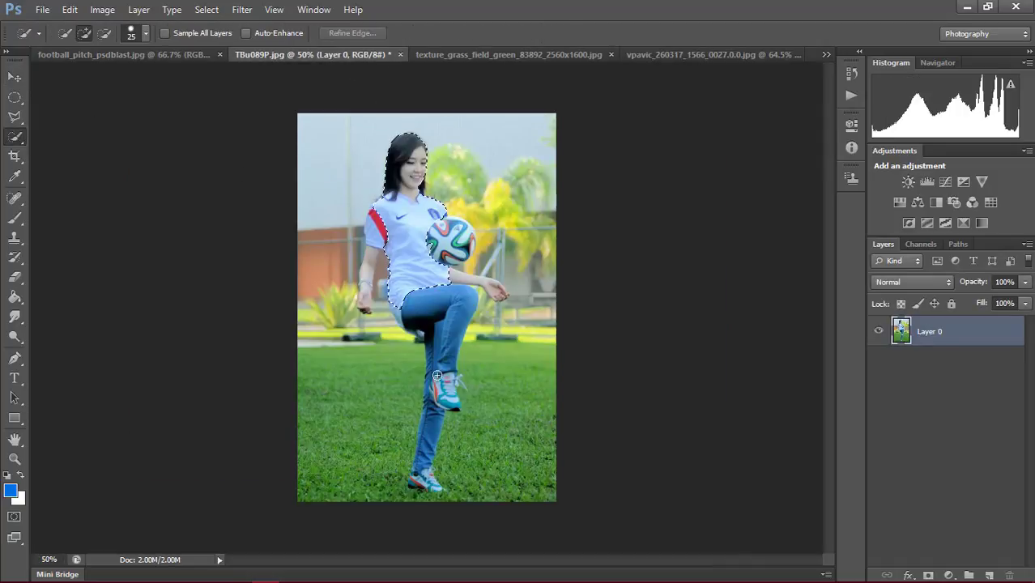
pyautogui.moveTo(469, 425); pyautogui.dragTo(425, 463)
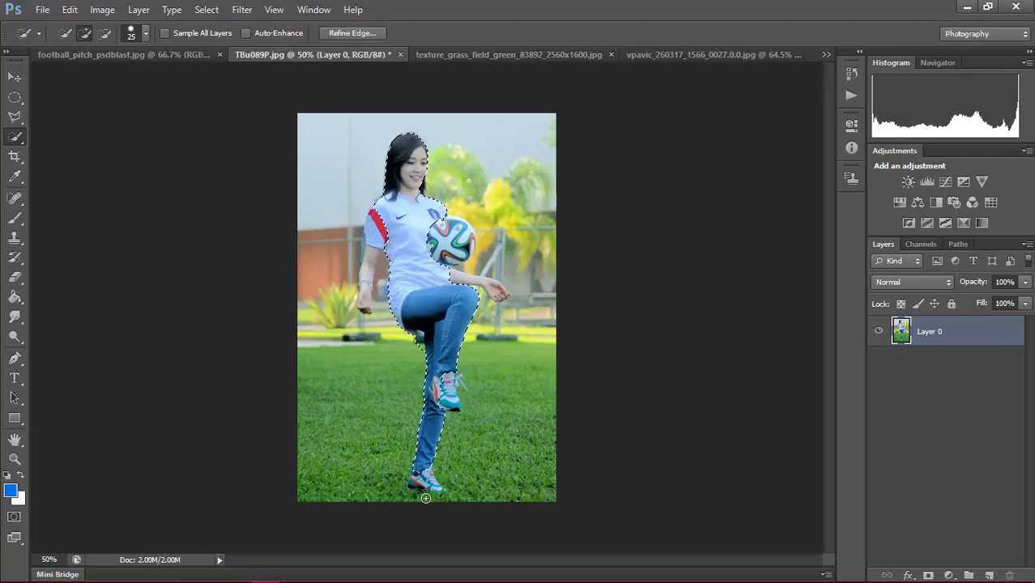
pyautogui.scroll(3, 467, 454)
pyautogui.scroll(1, 467, 454)
pyautogui.scroll(-2, 368, 486)
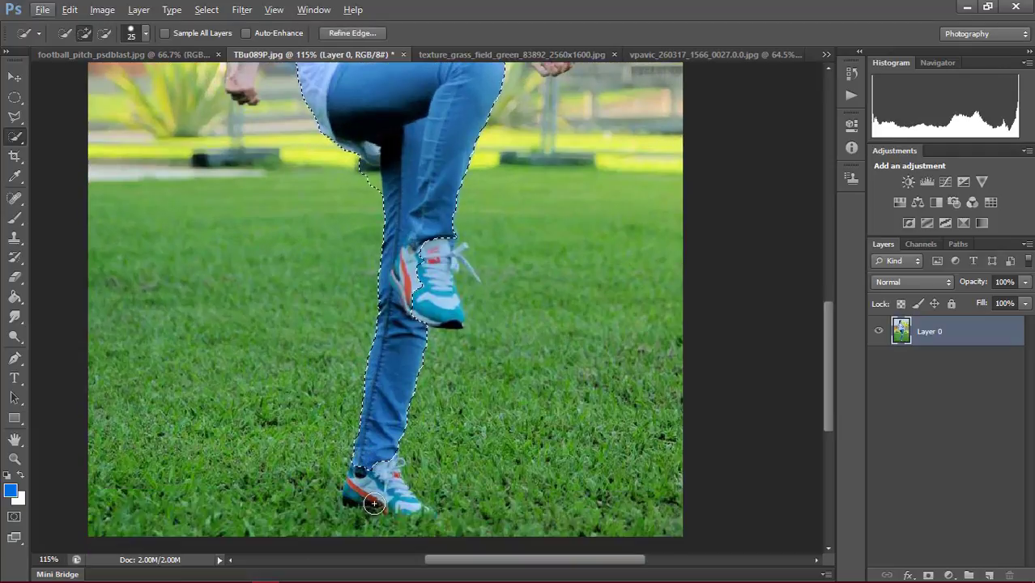
pyautogui.scroll(-1, 368, 478)
pyautogui.moveTo(361, 440); pyautogui.dragTo(427, 489)
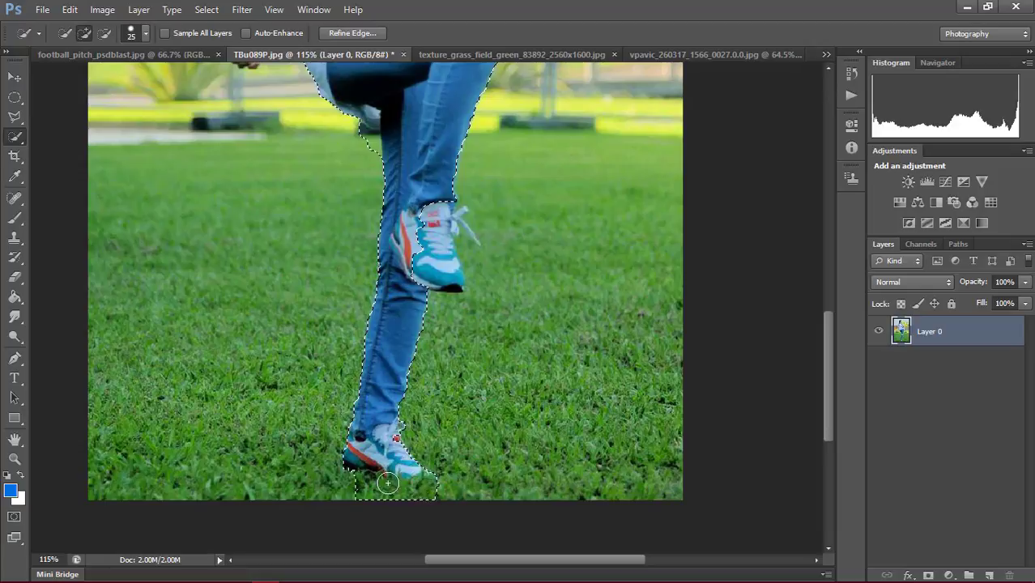
pyautogui.scroll(2, 409, 311)
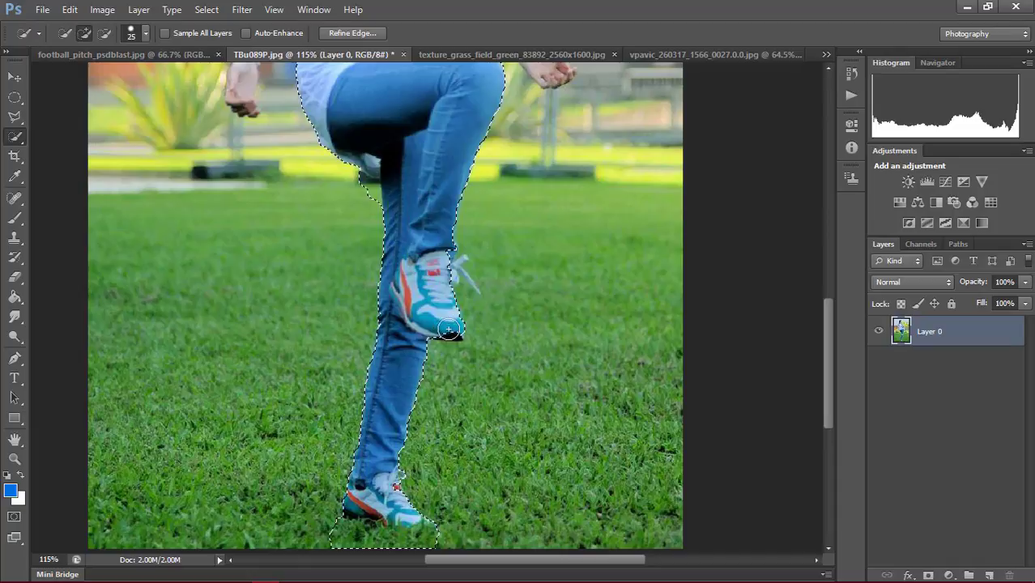
pyautogui.scroll(2, 463, 273)
pyautogui.scroll(2, 464, 273)
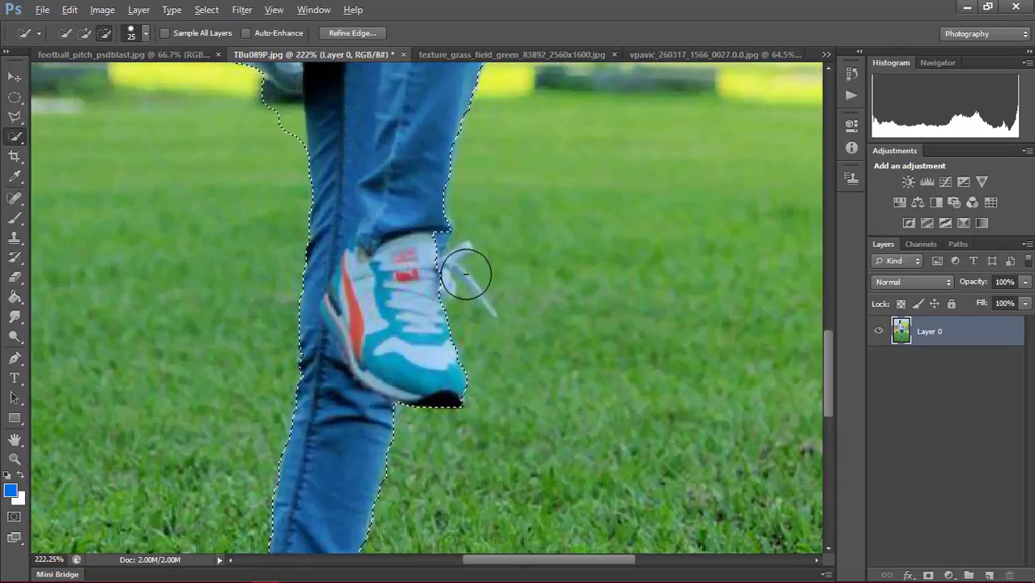
pyautogui.scroll(2, 466, 275)
# Add the shoelaces to the selection with the brush shrunk to 10, then 4.
pyautogui.press('[')
pyautogui.press('[')
pyautogui.press('[')
pyautogui.moveTo(428, 238)
pyautogui.mouseDown()
pyautogui.moveTo(438, 263)
pyautogui.moveTo(451, 260)
pyautogui.mouseUp()
pyautogui.press('[')
pyautogui.press('[')
pyautogui.press('[')
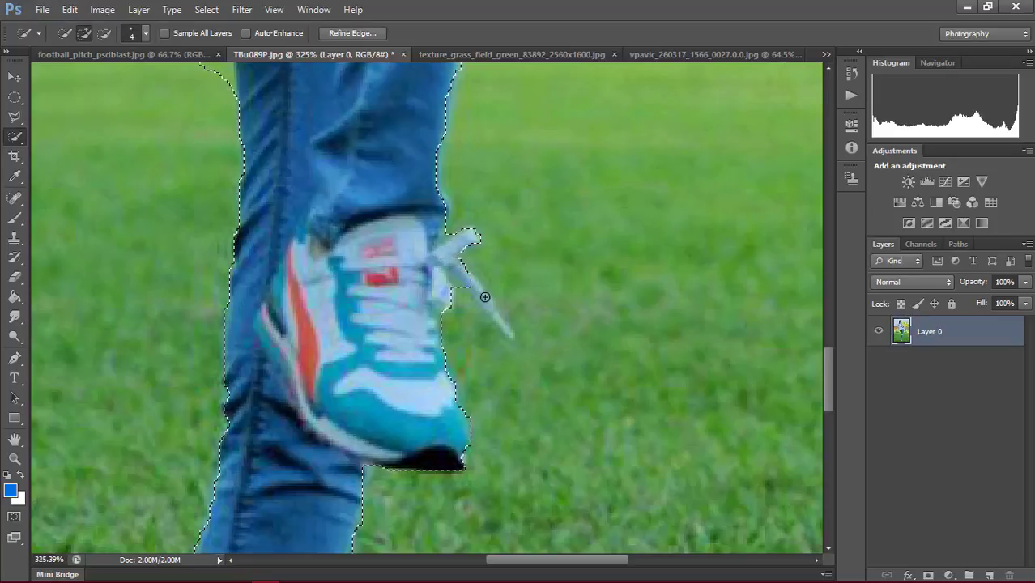
pyautogui.moveTo(492, 311)
pyautogui.mouseDown()
pyautogui.moveTo(500, 324)
pyautogui.moveTo(473, 357)
pyautogui.moveTo(464, 316)
pyautogui.mouseUp()
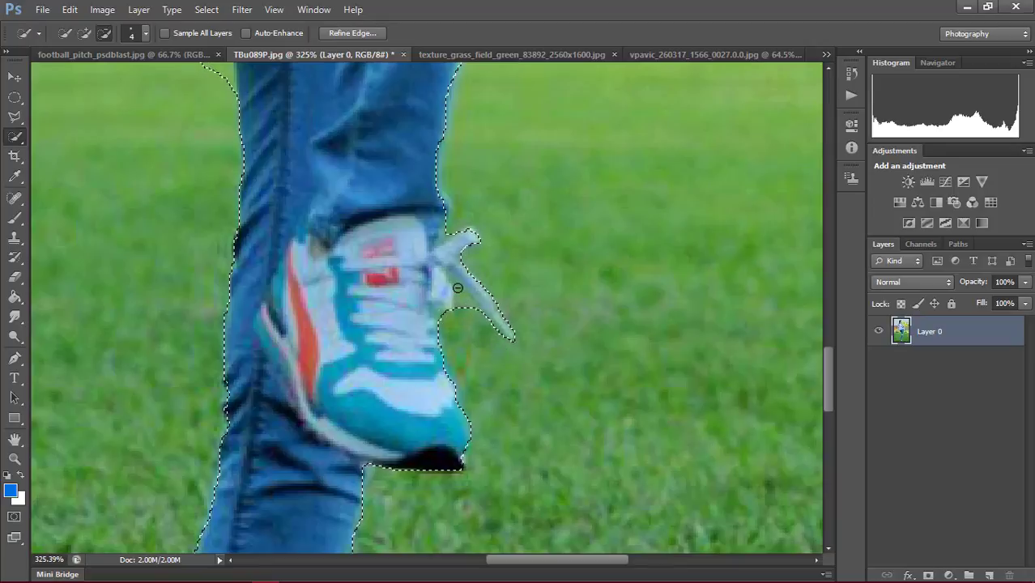
pyautogui.scroll(1, 483, 293)
pyautogui.scroll(2, 483, 292)
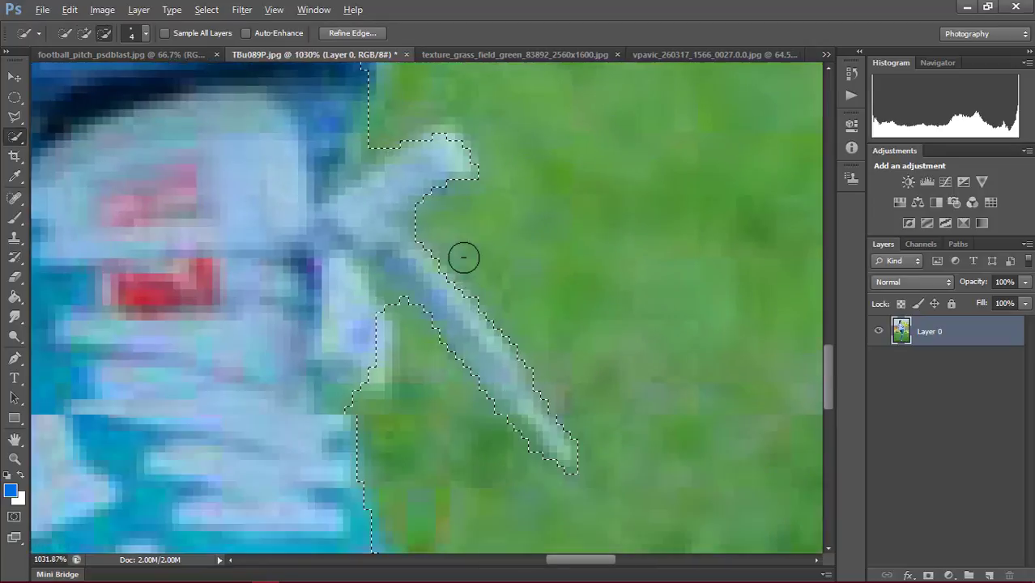
pyautogui.scroll(-4, 462, 255)
pyautogui.scroll(-3, 463, 254)
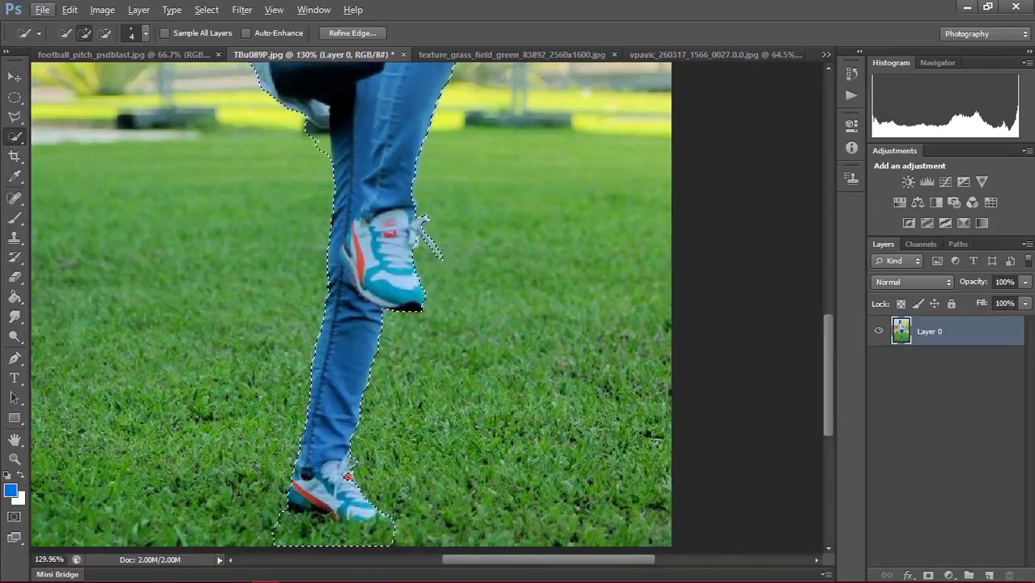
pyautogui.press('alt')
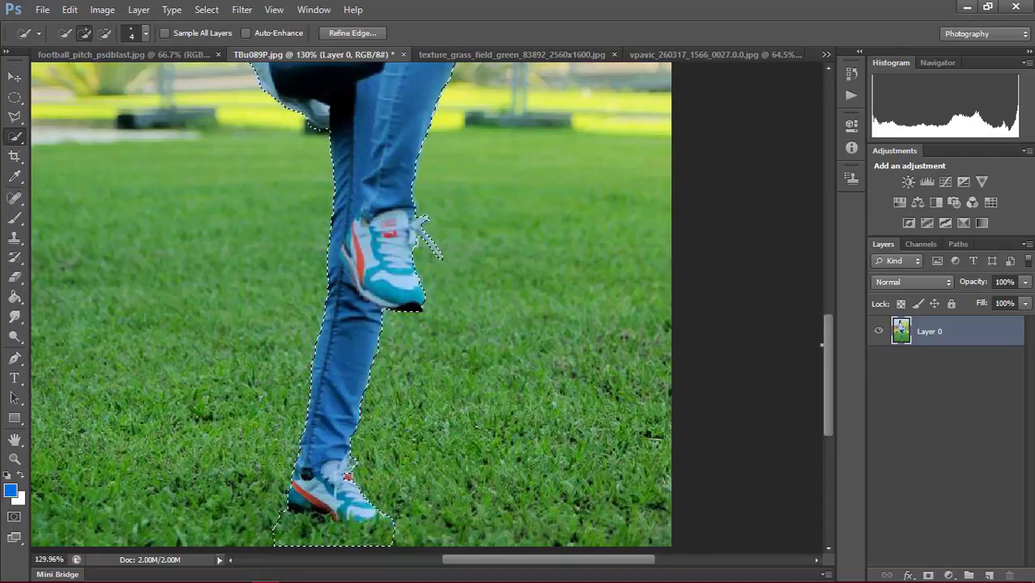
pyautogui.moveTo(825, 338); pyautogui.dragTo(820, 258)
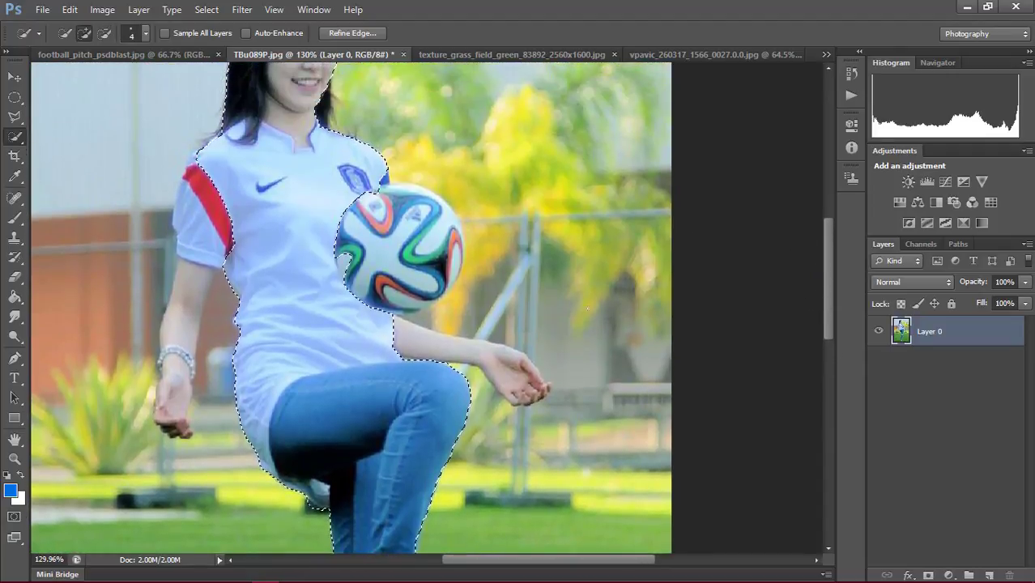
pyautogui.scroll(-3, 399, 239)
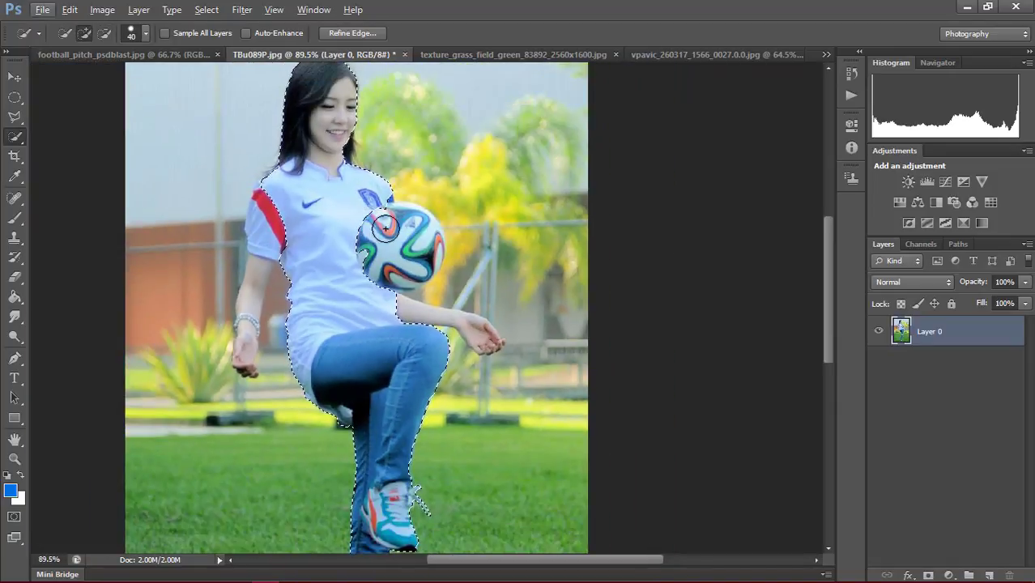
# Add the football and the left arm and hand, resizing the brush from 40 to 15.
pyautogui.press(']')
pyautogui.press(']')
pyautogui.press(']')
pyautogui.moveTo(409, 233)
pyautogui.mouseDown()
pyautogui.moveTo(411, 266)
pyautogui.moveTo(425, 255)
pyautogui.mouseUp()
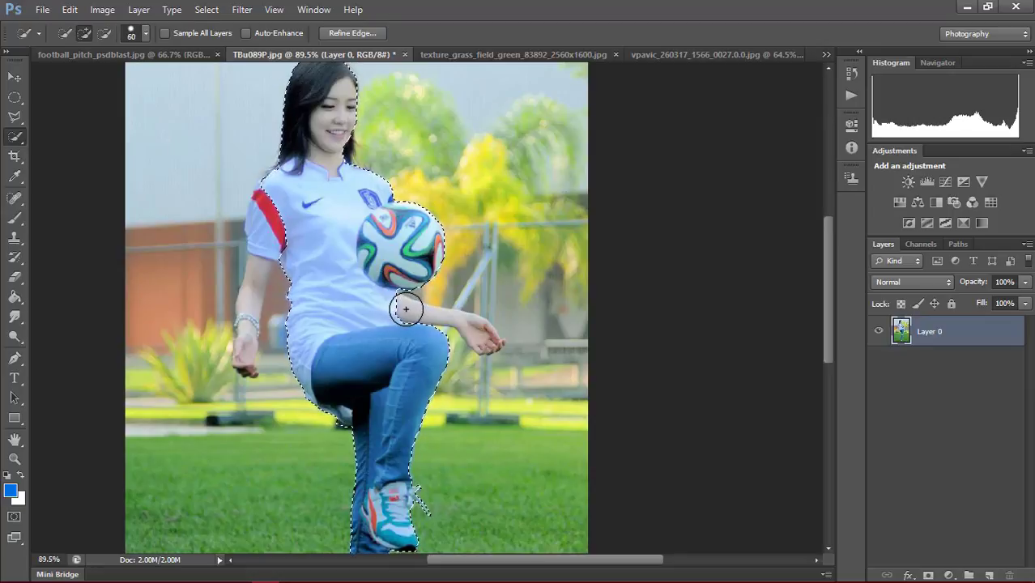
pyautogui.press(']')
pyautogui.press('[')
pyautogui.press('[')
pyautogui.press('[')
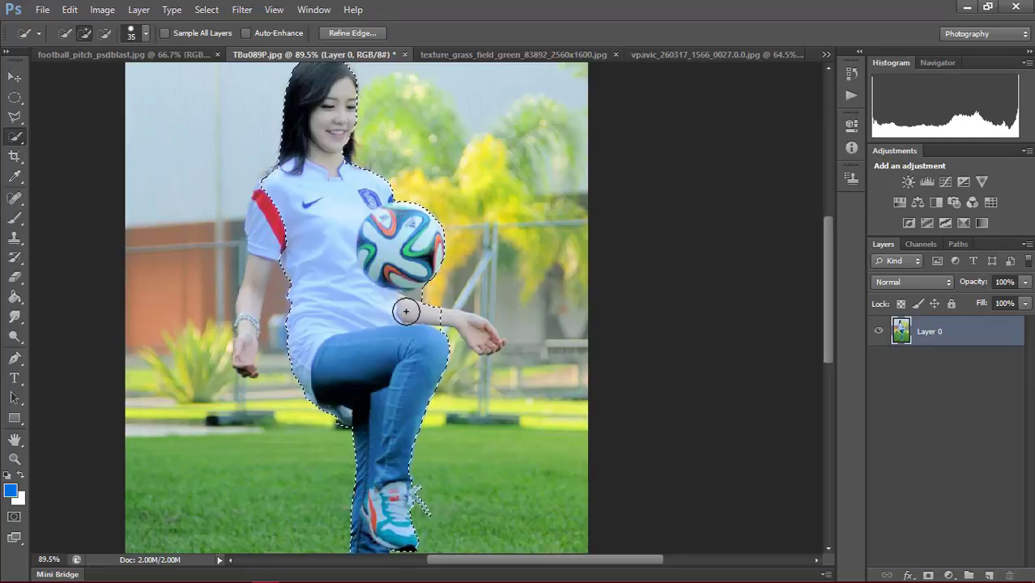
pyautogui.press('[')
pyautogui.press('[')
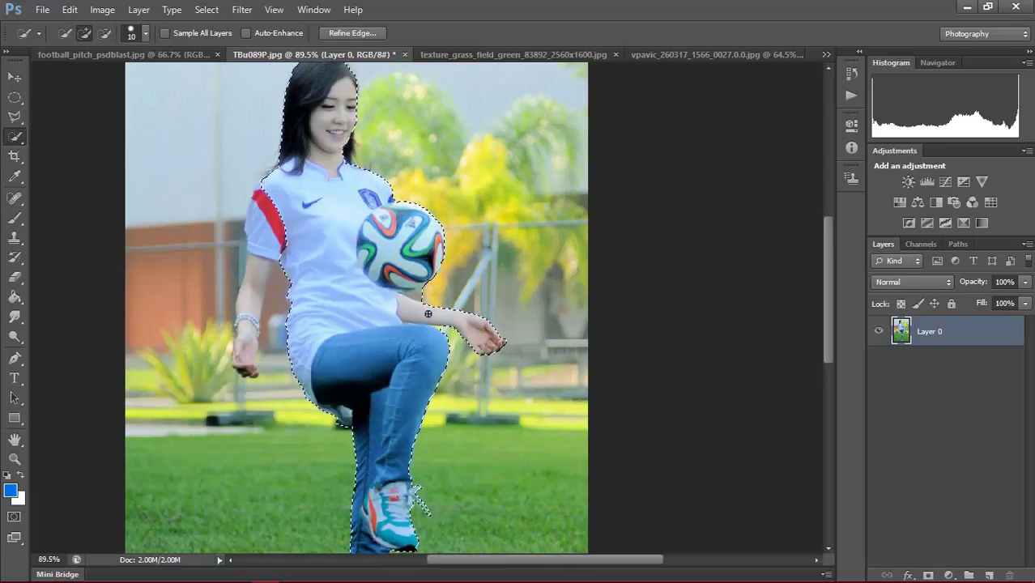
pyautogui.press('alt')
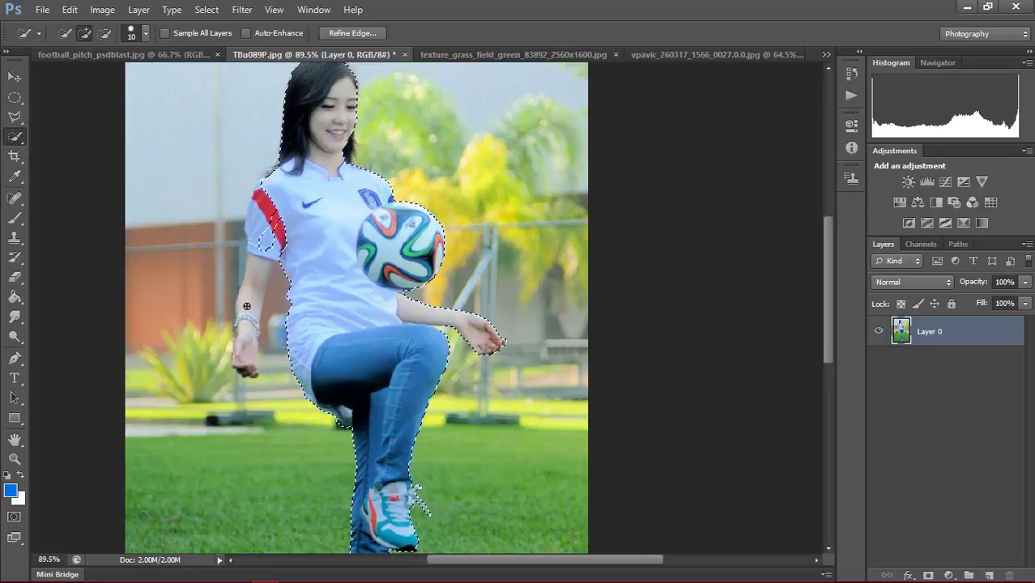
pyautogui.moveTo(246, 306); pyautogui.dragTo(247, 359)
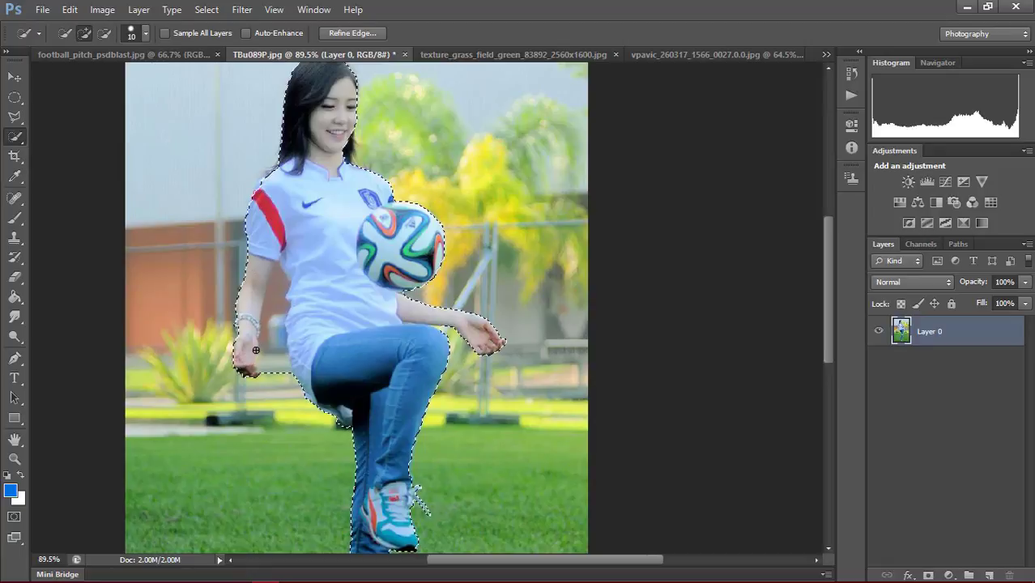
pyautogui.press('alt')
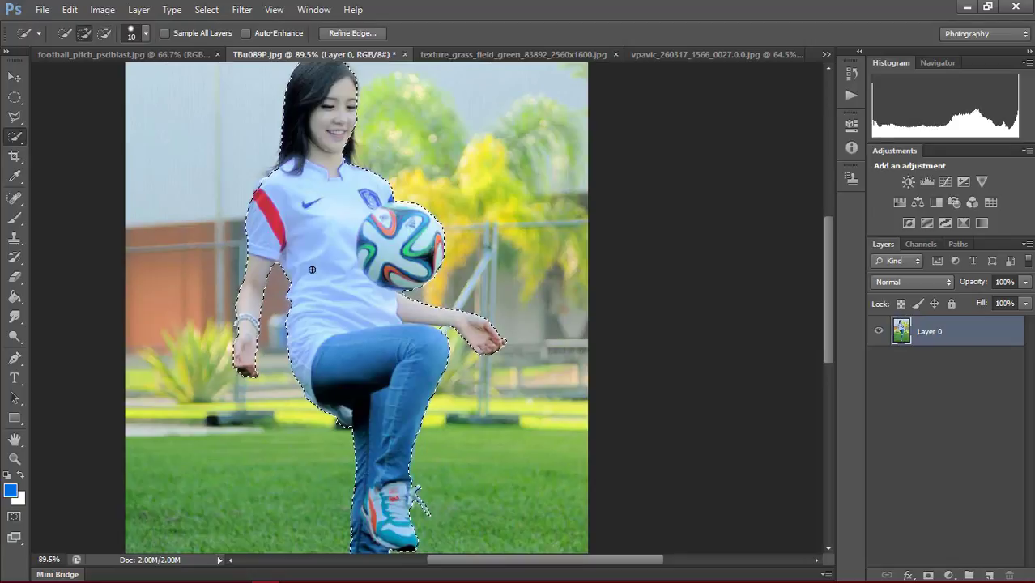
pyautogui.scroll(3, 311, 269)
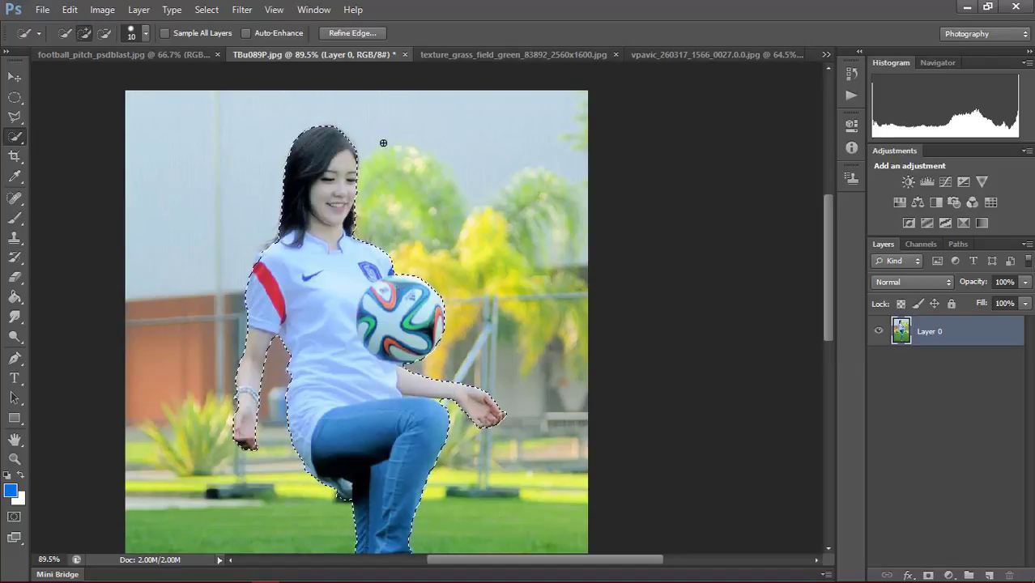
pyautogui.scroll(-1, 376, 131)
pyautogui.scroll(-1, 364, 114)
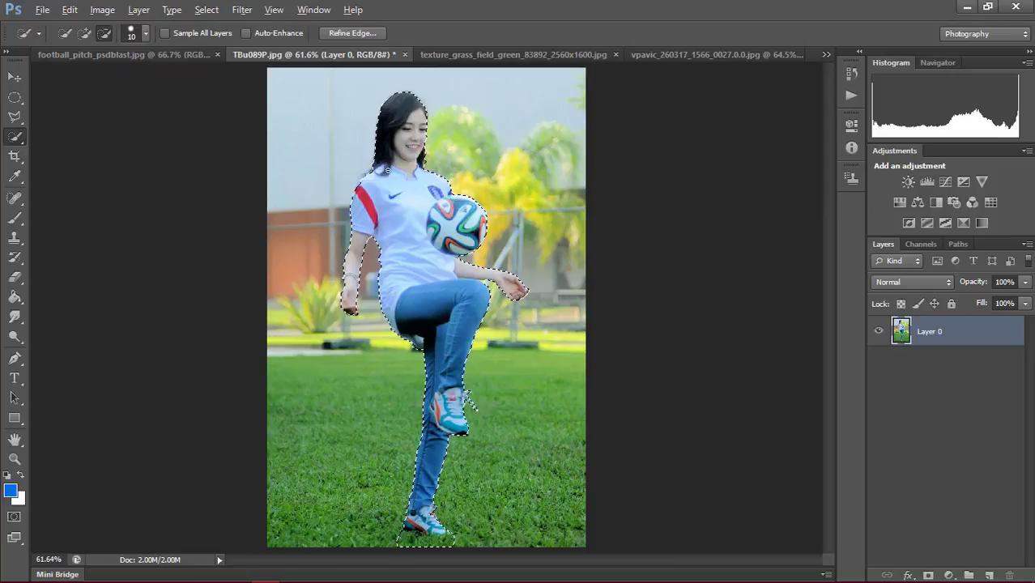
# Refine the girl's selection edge with Smooth 26 and Feather 1.6 px.
pyautogui.click(362, 35)
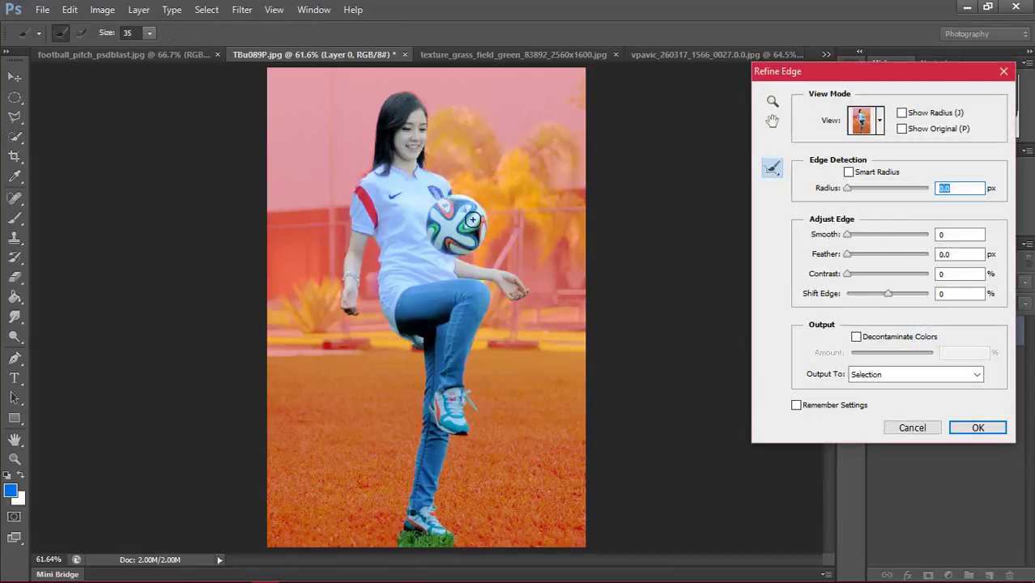
pyautogui.moveTo(848, 255); pyautogui.dragTo(868, 234)
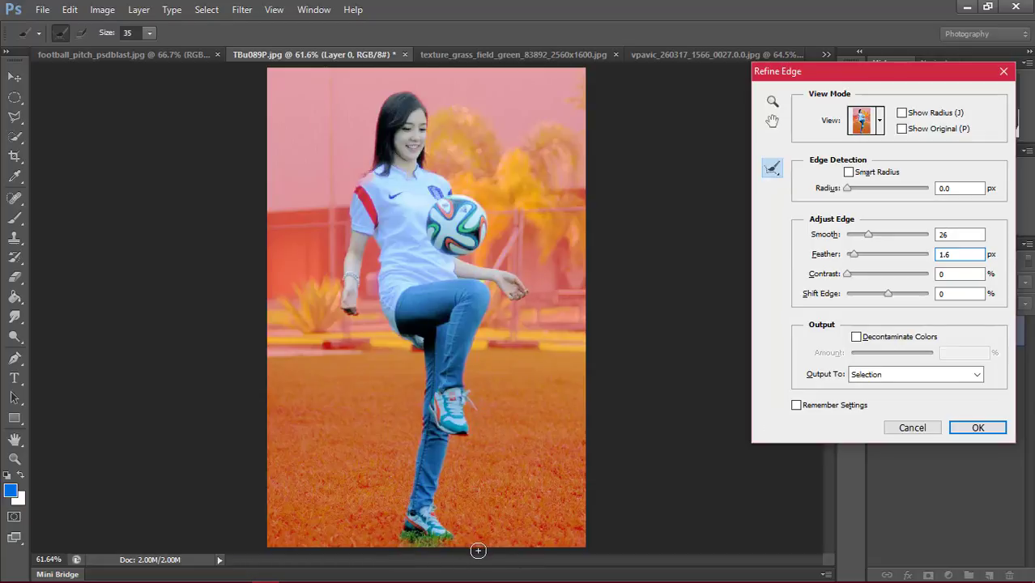
pyautogui.click(977, 429)
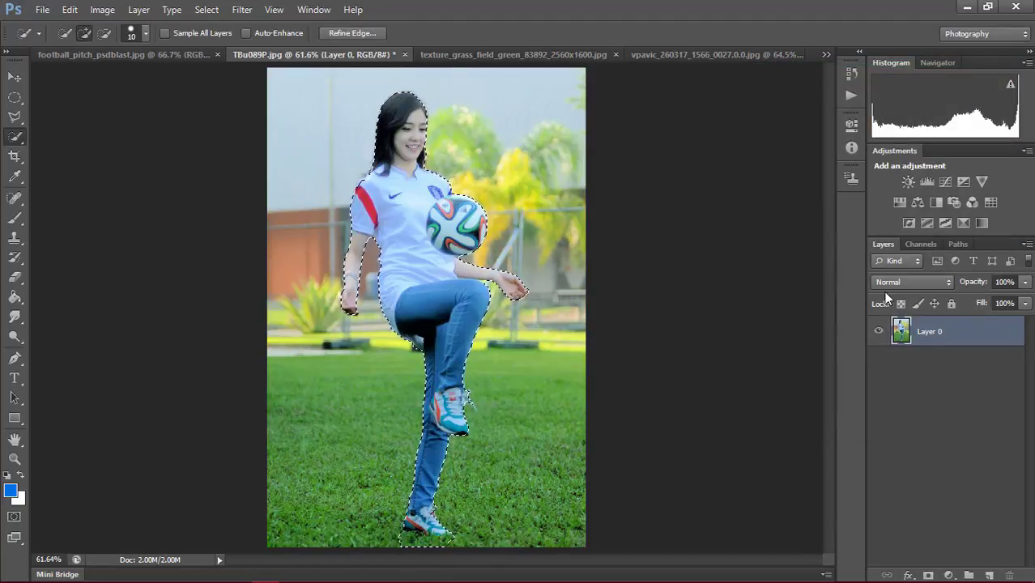
# Drag the selected girl into the tablet scene and shrink her to about 82% over the screen.
pyautogui.press('v')
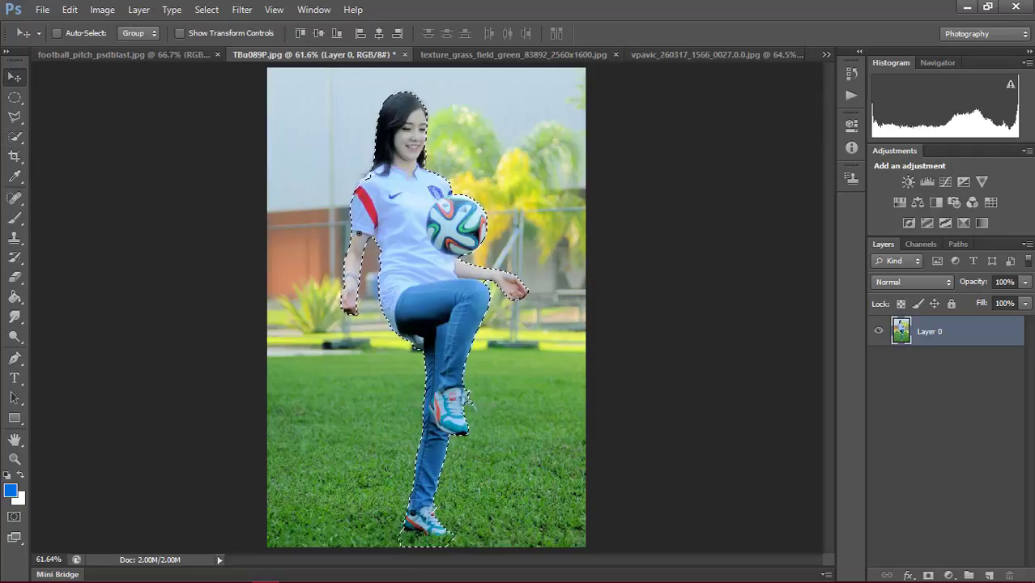
pyautogui.moveTo(450, 212)
pyautogui.mouseDown()
pyautogui.moveTo(682, 62)
pyautogui.moveTo(468, 300)
pyautogui.moveTo(463, 281)
pyautogui.moveTo(477, 276)
pyautogui.mouseUp()
pyautogui.hotkey('ctrl', 't')
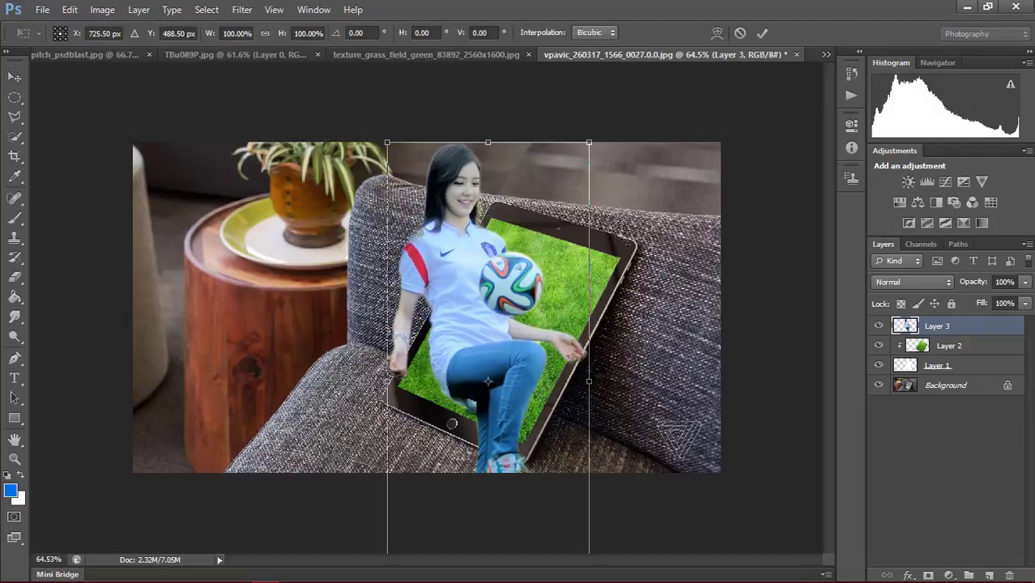
pyautogui.moveTo(588, 154); pyautogui.dragTo(555, 228)
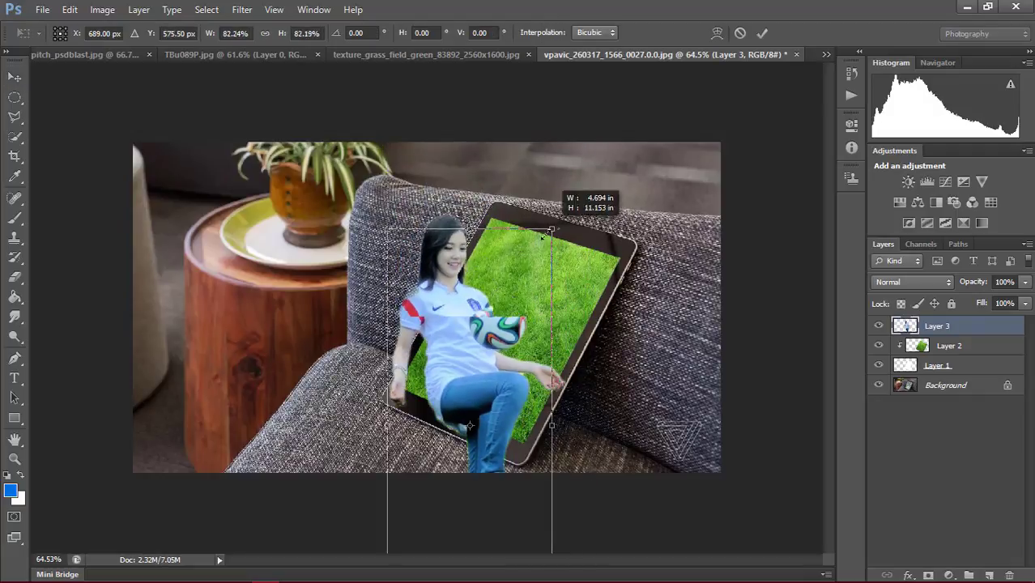
pyautogui.moveTo(510, 340); pyautogui.dragTo(532, 215)
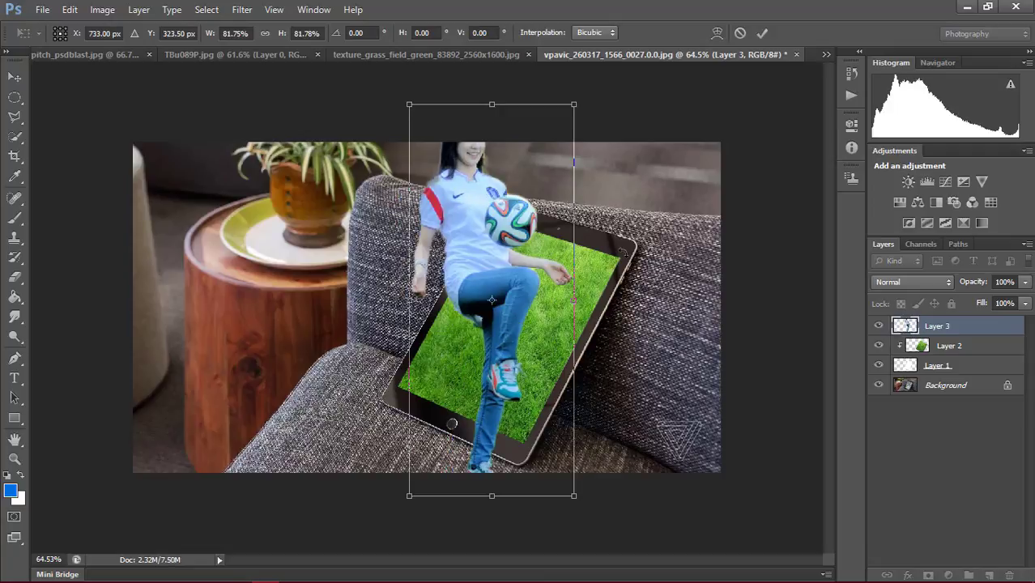
# Cancel the resize, delete Layer 3, and switch to the grass texture document.
pyautogui.click(742, 34)
pyautogui.press('Delete')
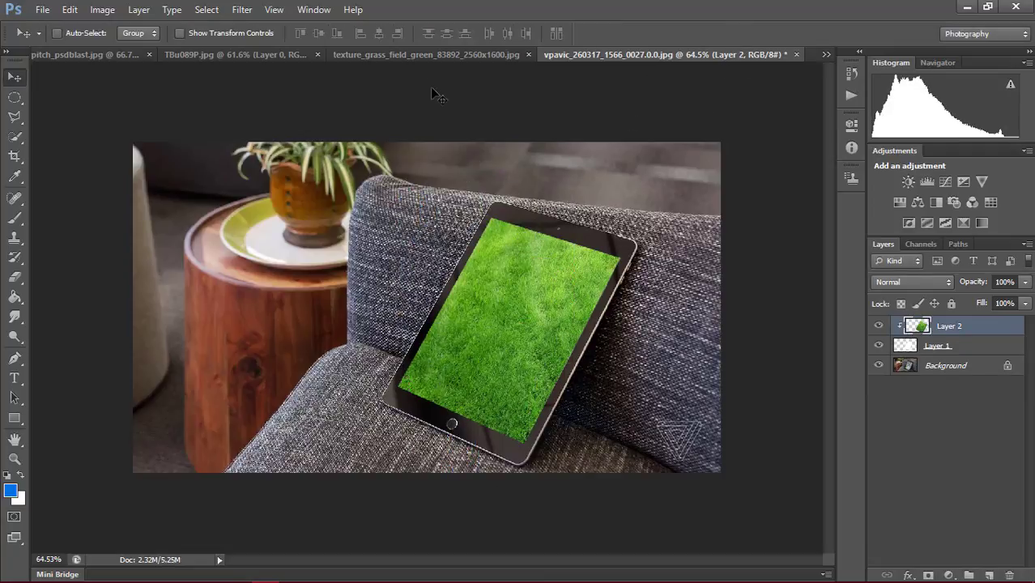
pyautogui.click(430, 55)
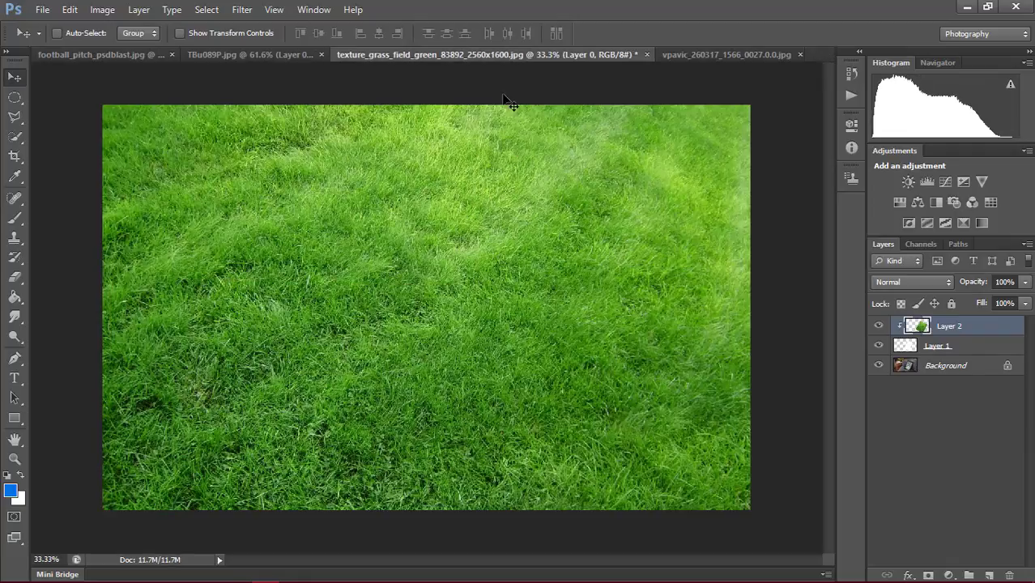
# Return to TBu089P.jpg, open and close Refine Edge, and undo an accidental selection addition.
pyautogui.click(261, 56)
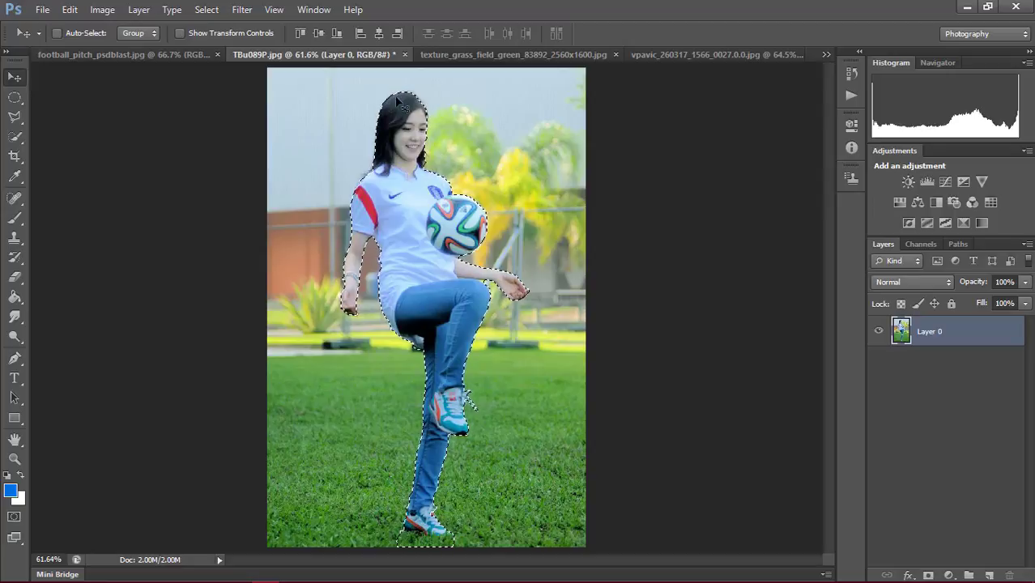
pyautogui.click(15, 136)
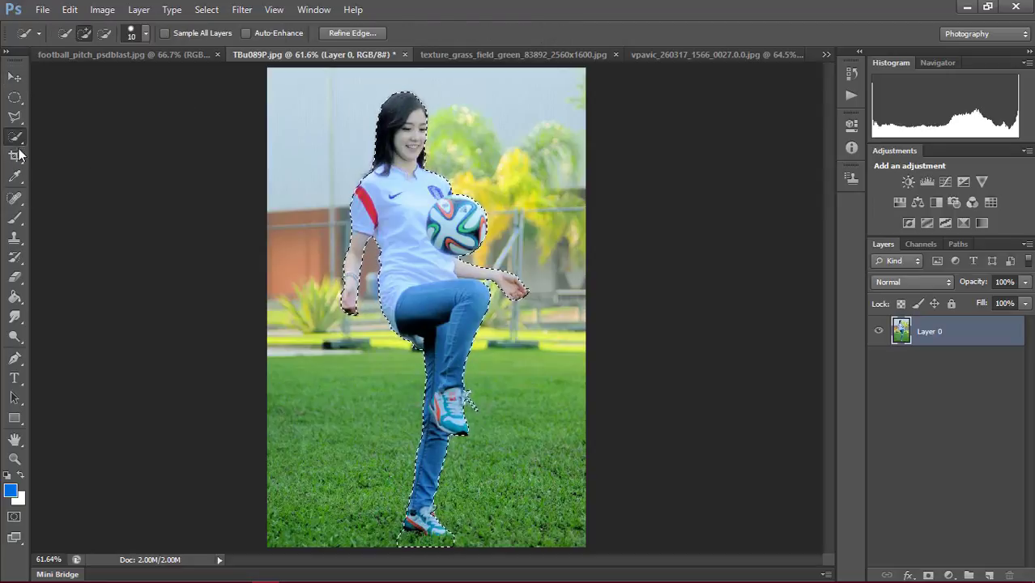
pyautogui.click(372, 33)
pyautogui.click(913, 426)
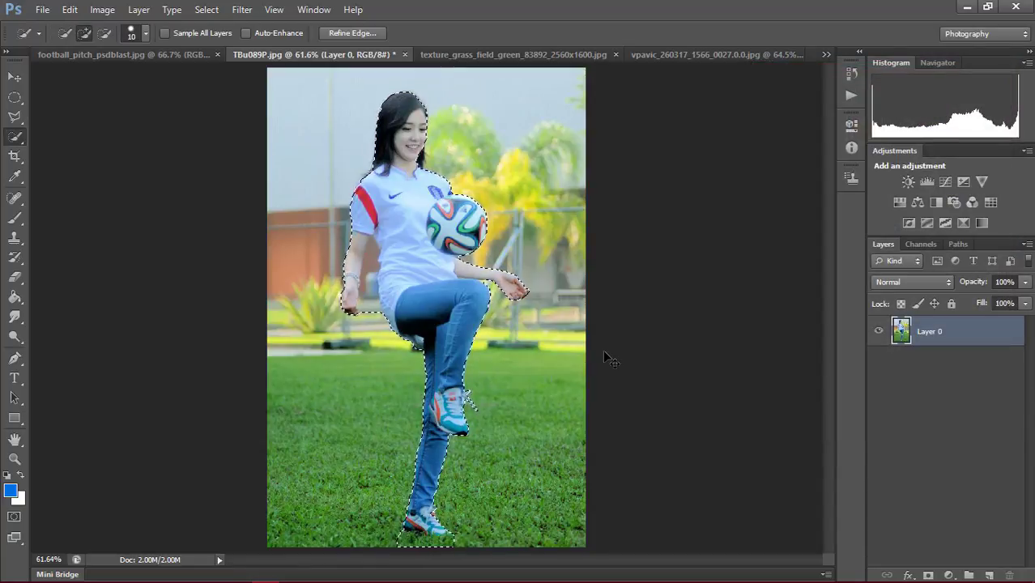
pyautogui.scroll(5, 474, 297)
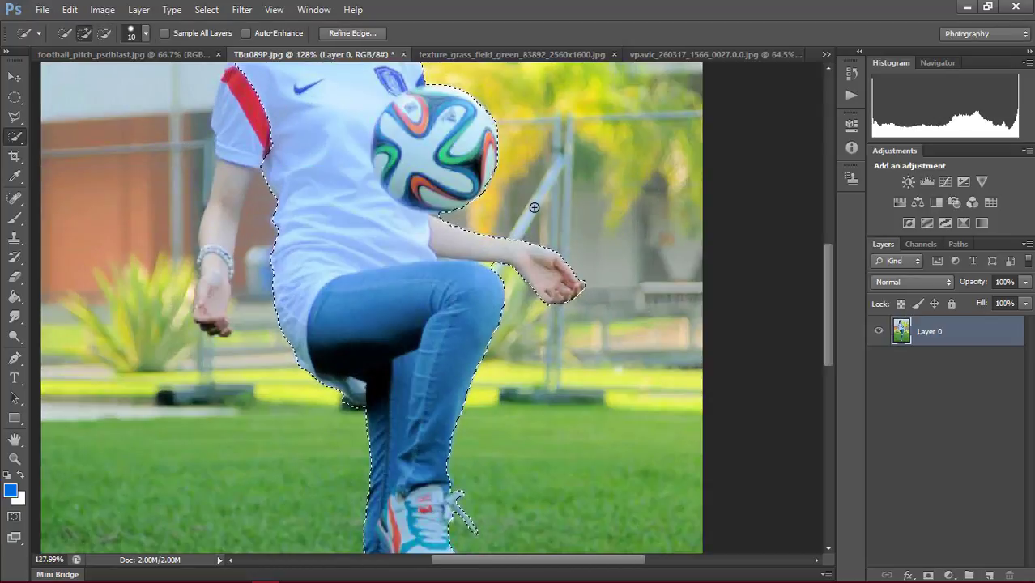
pyautogui.moveTo(533, 207)
pyautogui.mouseDown()
pyautogui.moveTo(624, 96)
pyautogui.moveTo(652, 99)
pyautogui.mouseUp()
pyautogui.hotkey('ctrl', 'z')
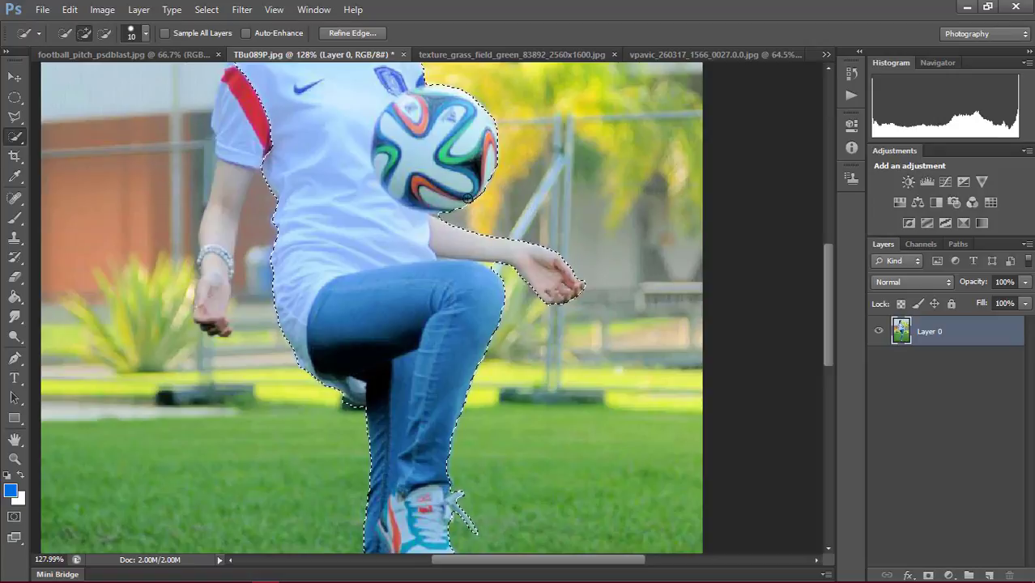
# Test-drag the girl into the tablet scene, undo it, and come back to the girl photo.
pyautogui.press('v')
pyautogui.hotkey('alt', 'v')
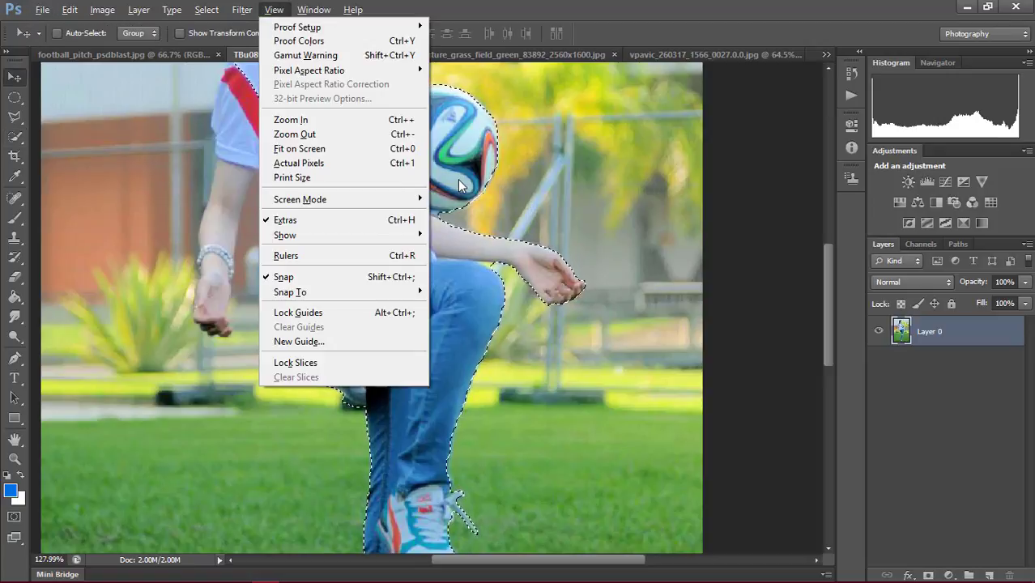
pyautogui.click(458, 179)
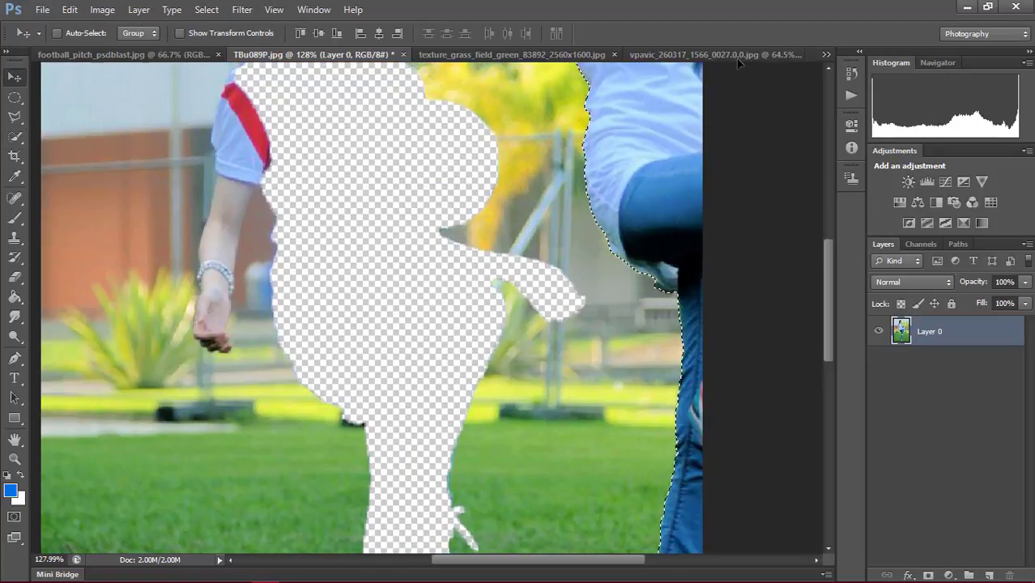
pyautogui.moveTo(457, 179)
pyautogui.mouseDown()
pyautogui.moveTo(735, 58)
pyautogui.moveTo(510, 150)
pyautogui.moveTo(511, 326)
pyautogui.mouseUp()
pyautogui.hotkey('ctrl', 'z')
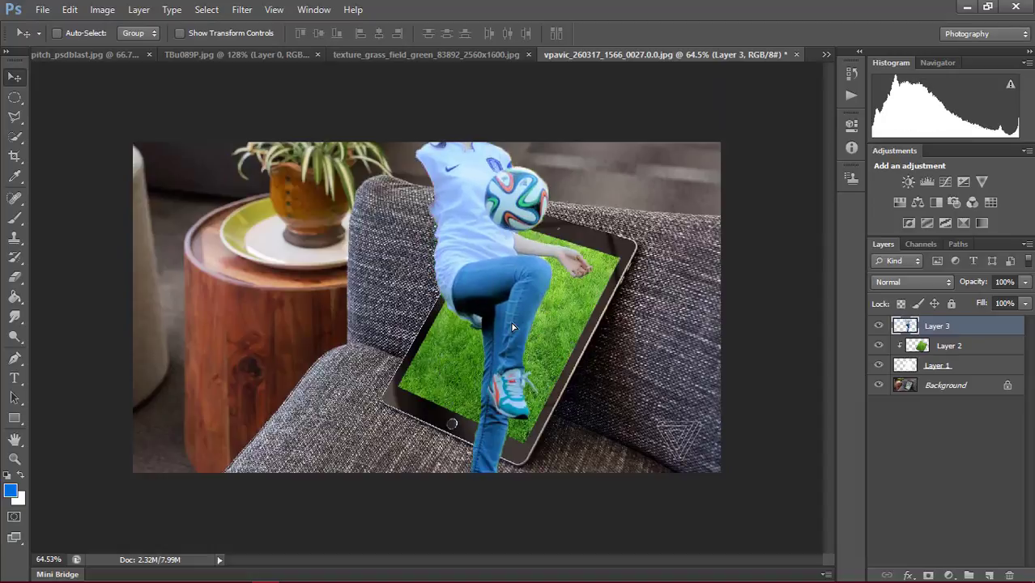
pyautogui.hotkey('ctrl', 'alt', 'z')
pyautogui.click(469, 56)
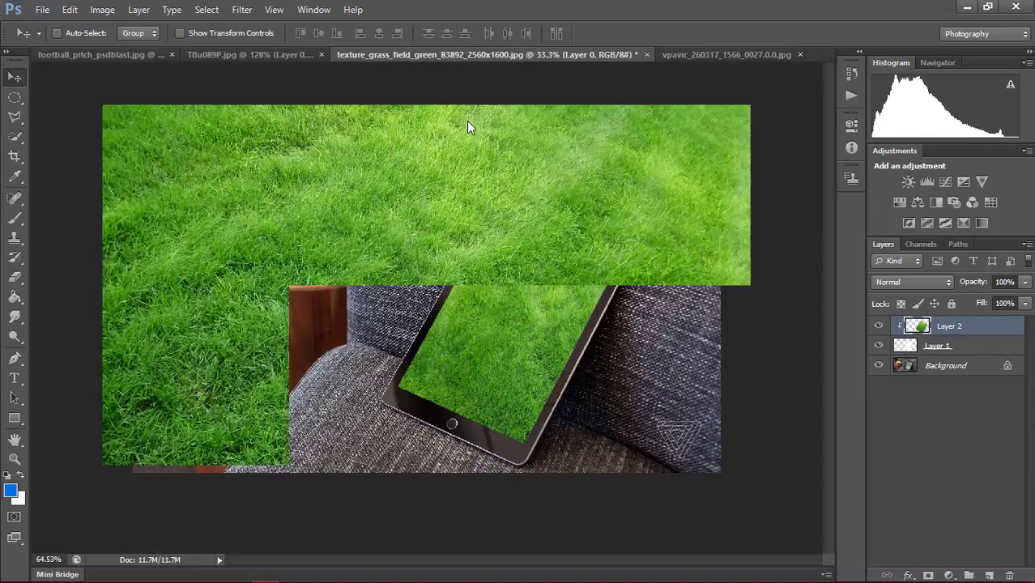
pyautogui.click(267, 58)
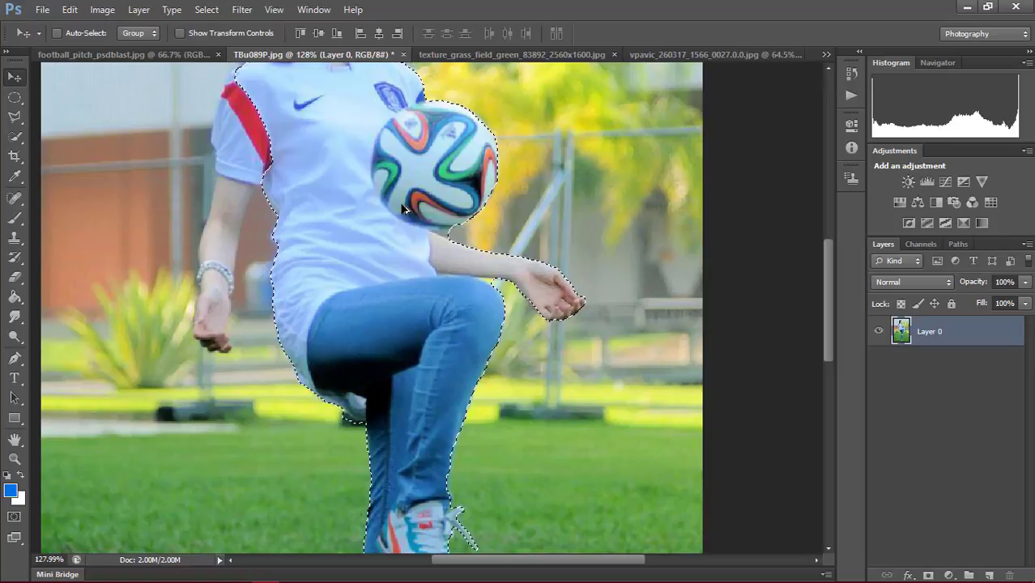
# Try deleting the selected girl, undo it, and clear the selection.
pyautogui.scroll(-5, 404, 209)
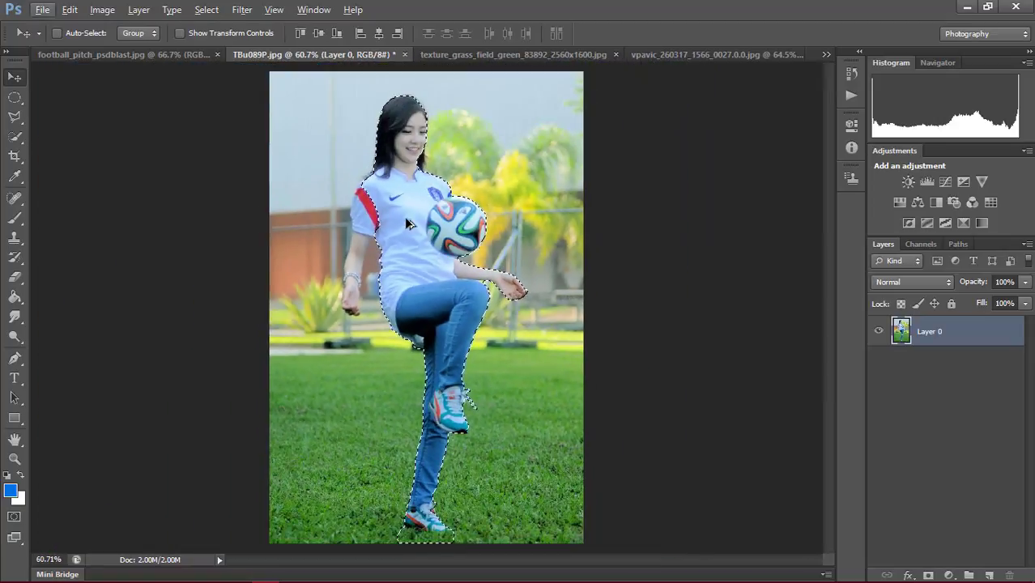
pyautogui.press('w')
pyautogui.press('Delete')
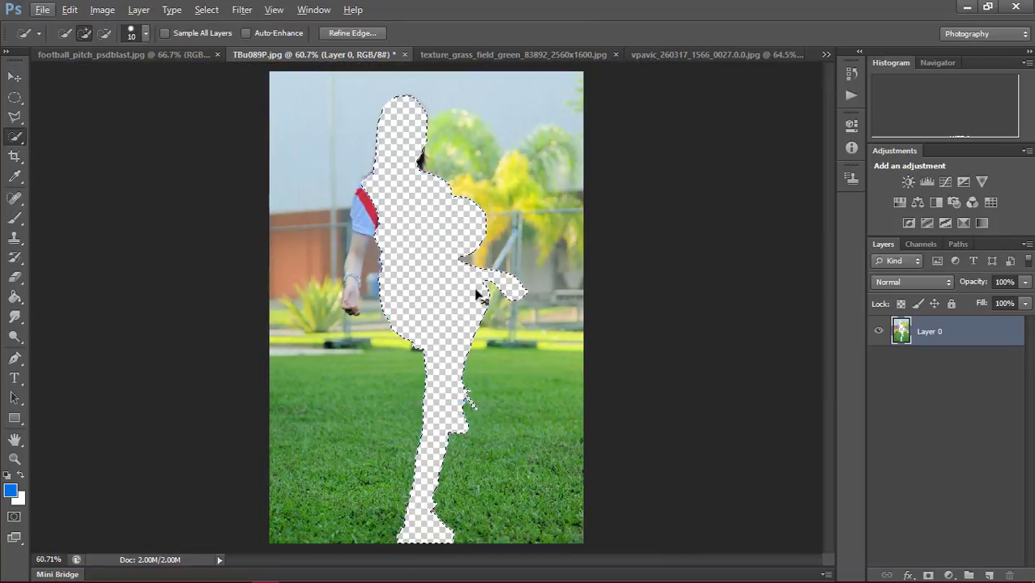
pyautogui.hotkey('ctrl', 'z')
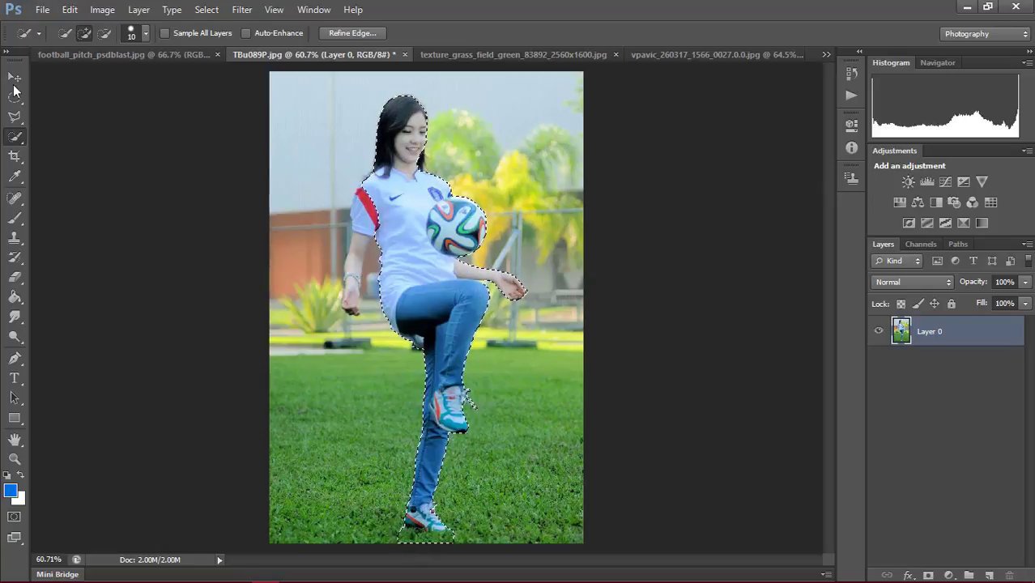
pyautogui.hotkey('ctrl', 'd')
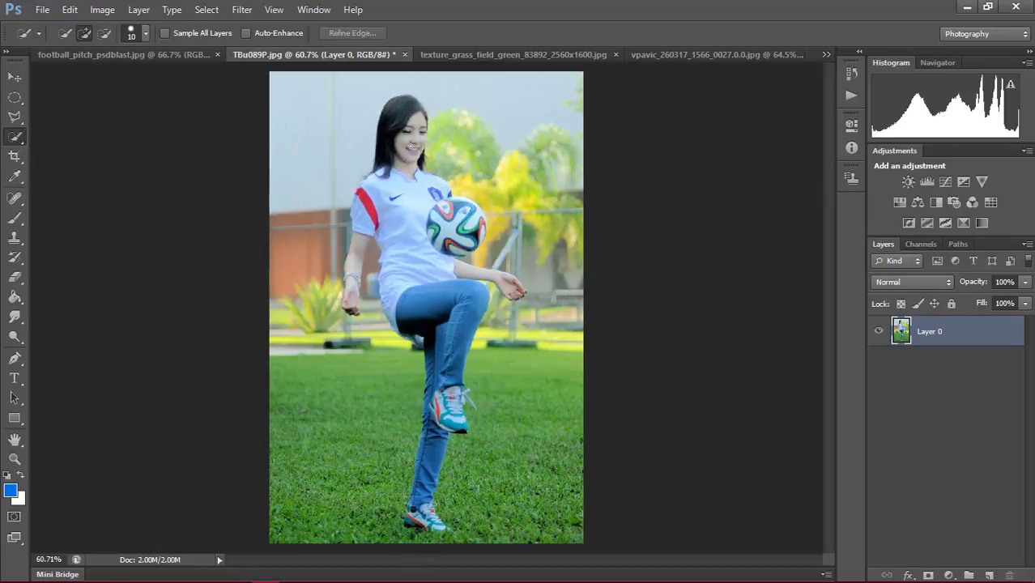
# Reselect the girl from head down her leg, add the ball, and trim the area below her hand.
pyautogui.moveTo(411, 146); pyautogui.dragTo(428, 280)
pyautogui.moveTo(400, 245); pyautogui.dragTo(371, 207)
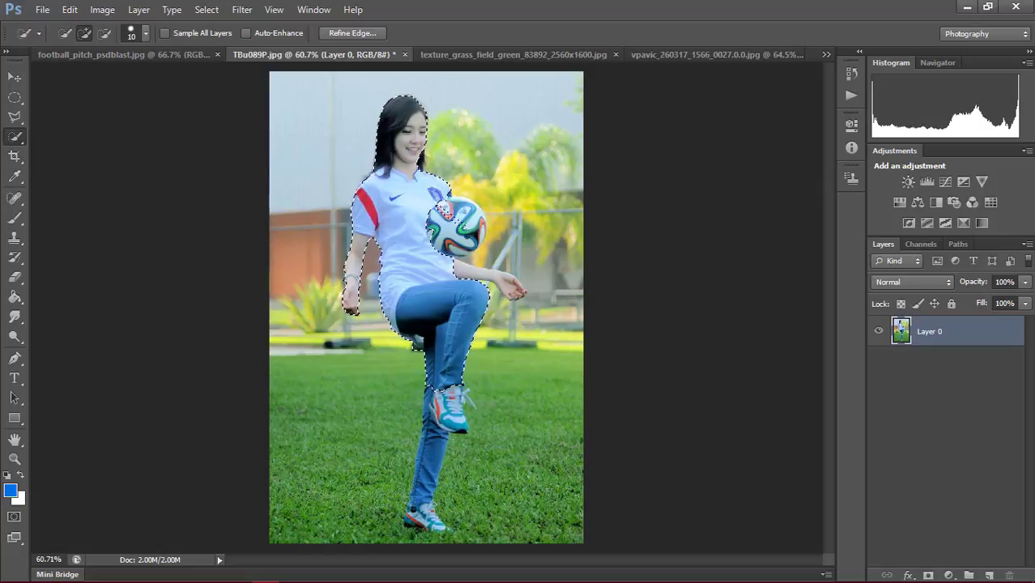
pyautogui.click(444, 208)
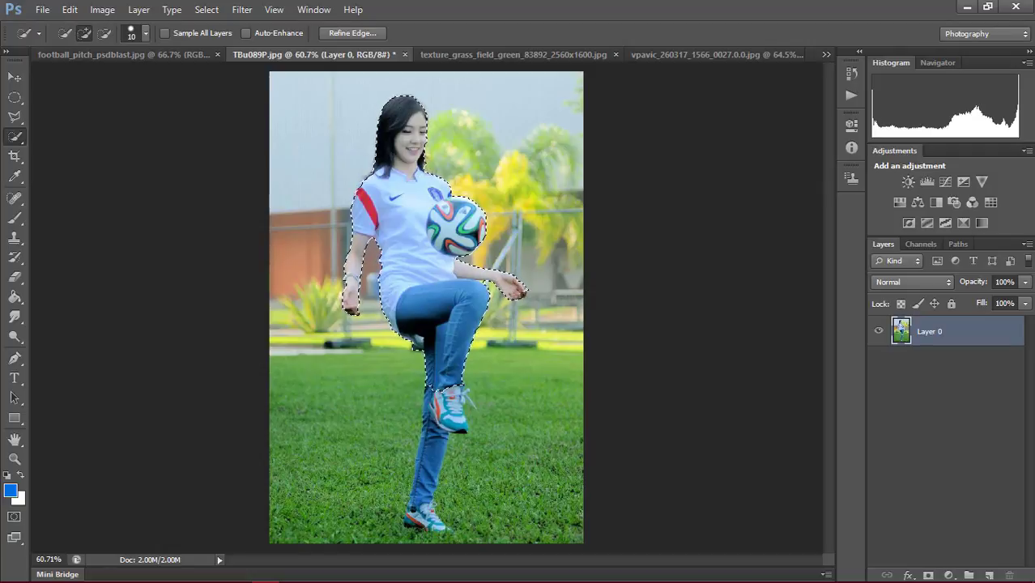
pyautogui.scroll(1, 518, 296)
pyautogui.scroll(3, 513, 296)
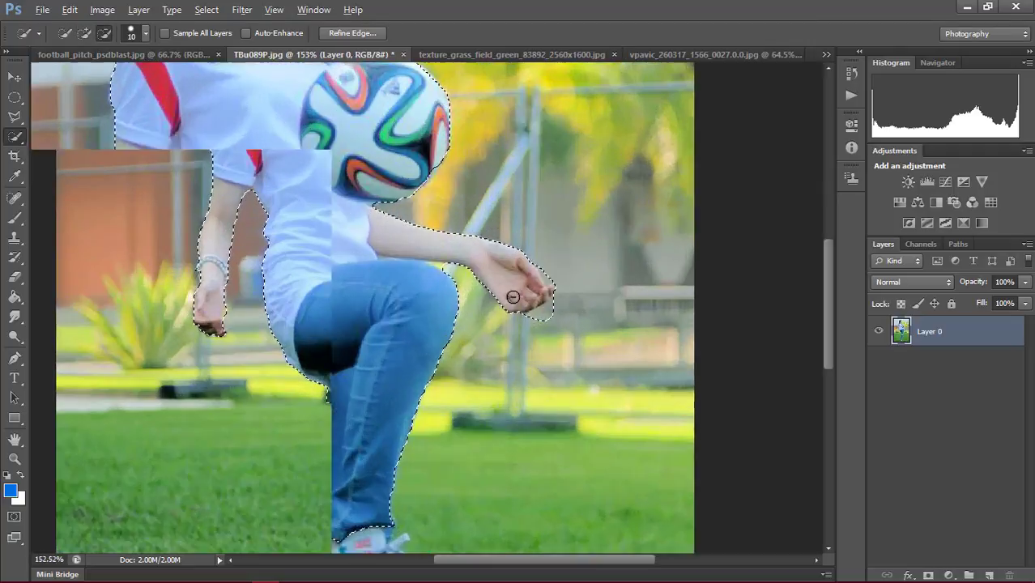
pyautogui.scroll(3, 512, 296)
pyautogui.moveTo(569, 335); pyautogui.dragTo(529, 335)
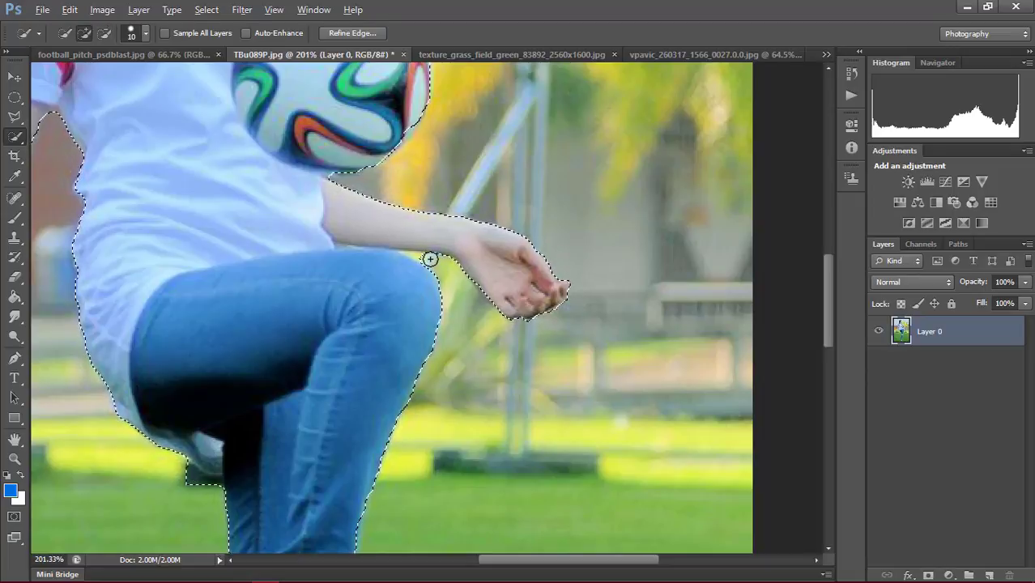
# Add the lower leg and the bottom of the lower shoe, then fit the photo in the window.
pyautogui.scroll(-1, 488, 328)
pyautogui.scroll(-1, 501, 348)
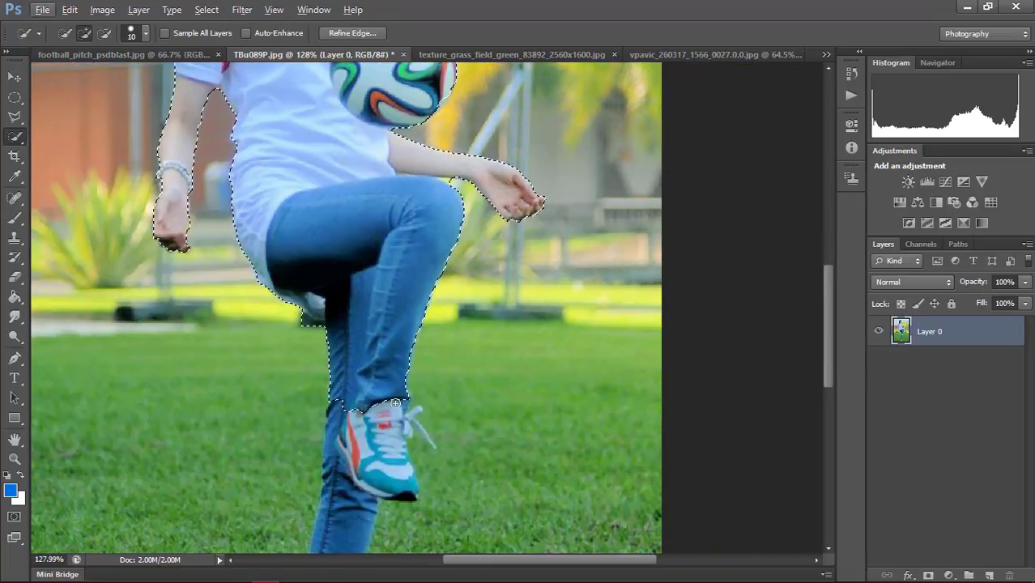
pyautogui.scroll(-2, 473, 376)
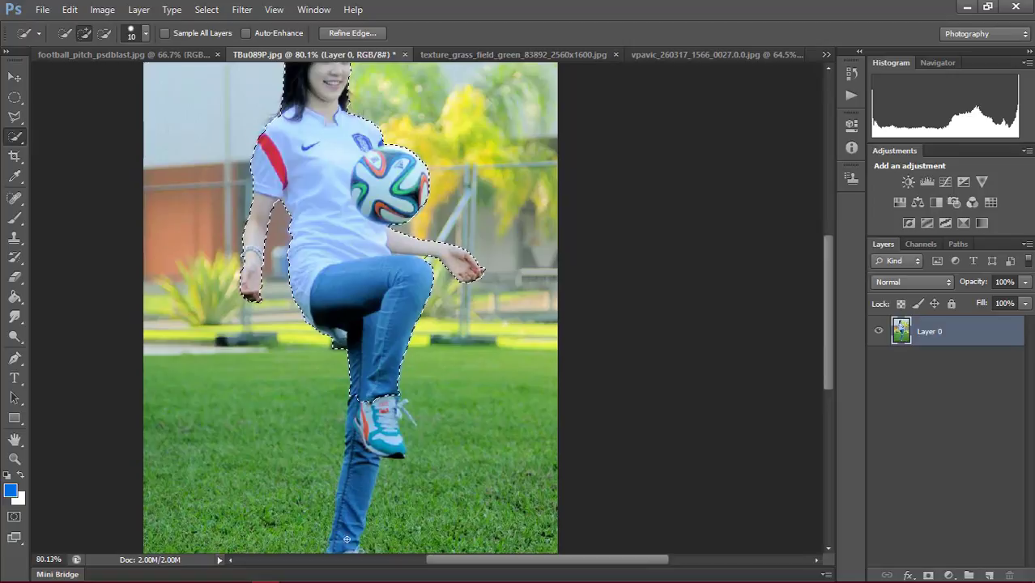
pyautogui.moveTo(374, 414); pyautogui.dragTo(345, 541)
pyautogui.scroll(-3, 364, 405)
pyautogui.press('alt')
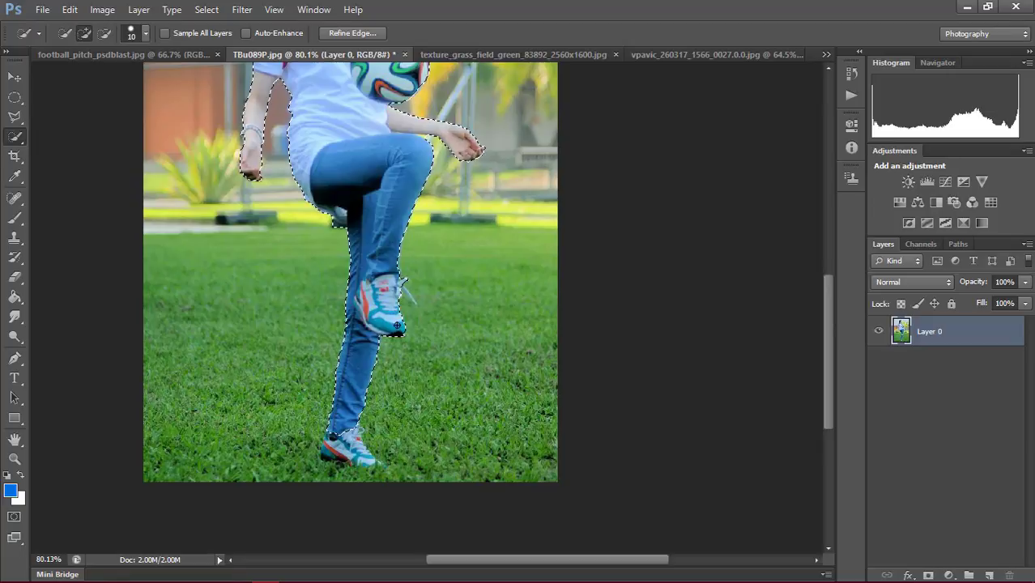
pyautogui.scroll(-2, 394, 316)
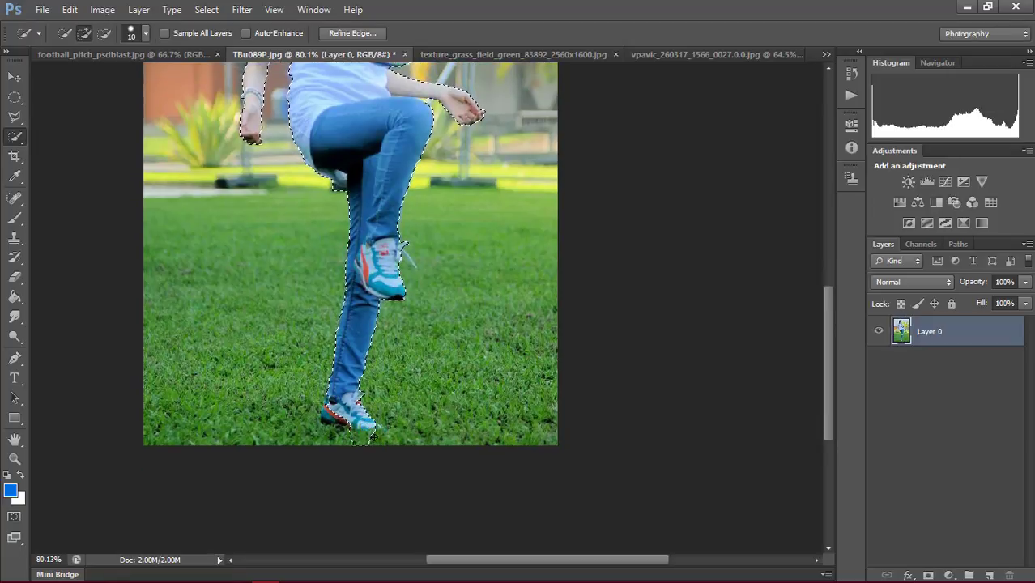
pyautogui.click(332, 419)
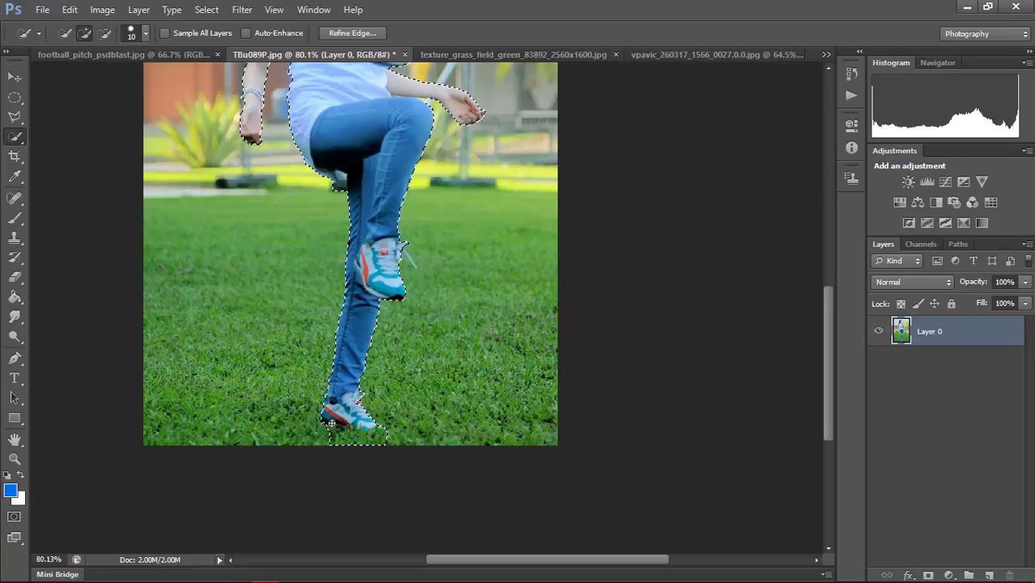
pyautogui.hotkey('ctrl', '0')
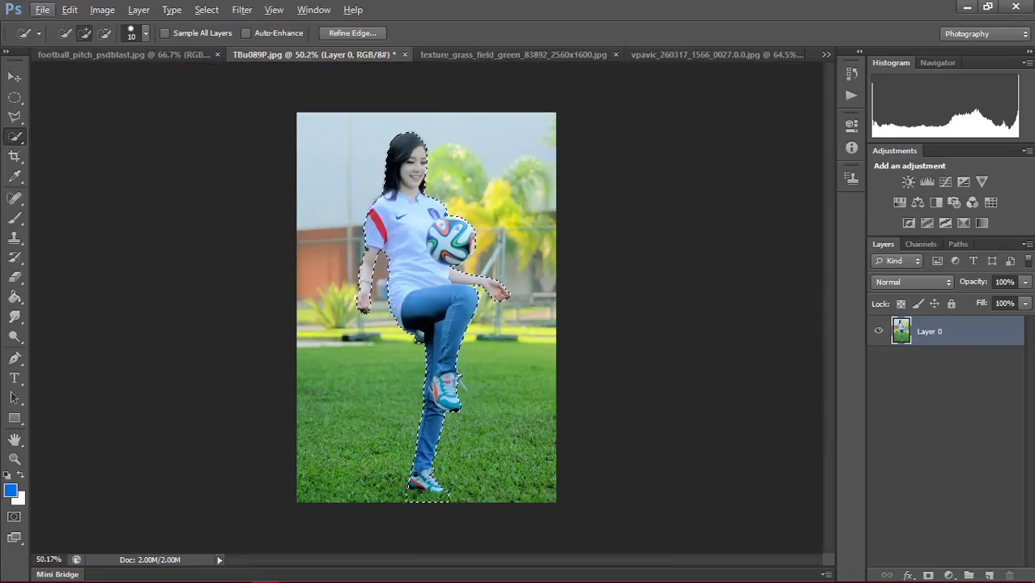
pyautogui.hotkey('alt', 'v')
# Drag the selected girl into the sofa photo as a new layer.
pyautogui.press('Escape')
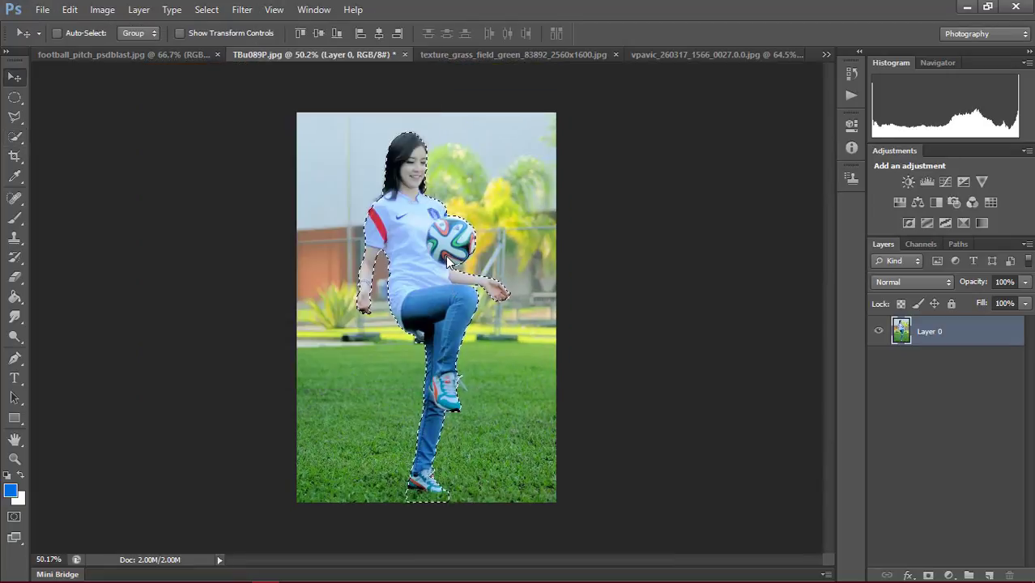
pyautogui.press('w')
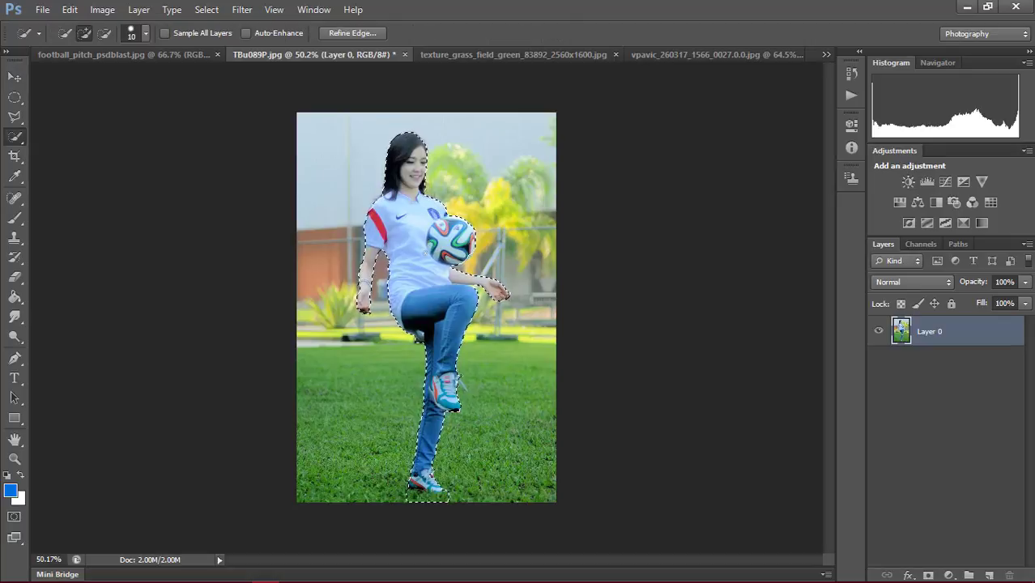
pyautogui.press('v')
pyautogui.moveTo(594, 170)
pyautogui.mouseDown()
pyautogui.moveTo(663, 152)
pyautogui.moveTo(466, 262)
pyautogui.moveTo(427, 316)
pyautogui.mouseUp()
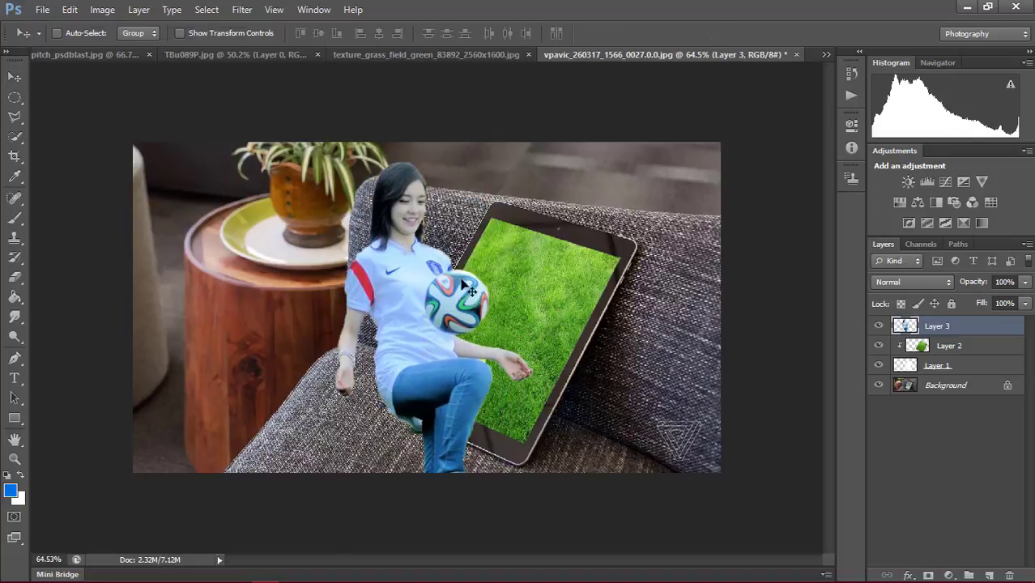
# Scale the girl to about 49.5% and place her over the tablet screen.
pyautogui.hotkey('ctrl', 't')
pyautogui.moveTo(505, 191); pyautogui.dragTo(429, 344)
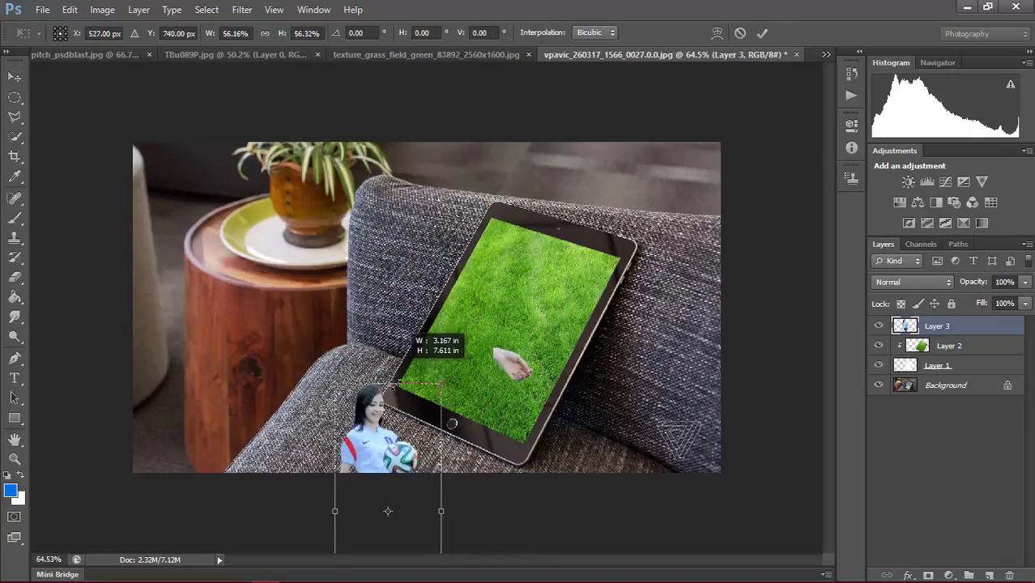
pyautogui.moveTo(361, 421)
pyautogui.mouseDown()
pyautogui.moveTo(476, 382)
pyautogui.moveTo(493, 280)
pyautogui.mouseUp()
# Commit the girl's new size and nudge her slightly lower on the tablet.
pyautogui.click(761, 33)
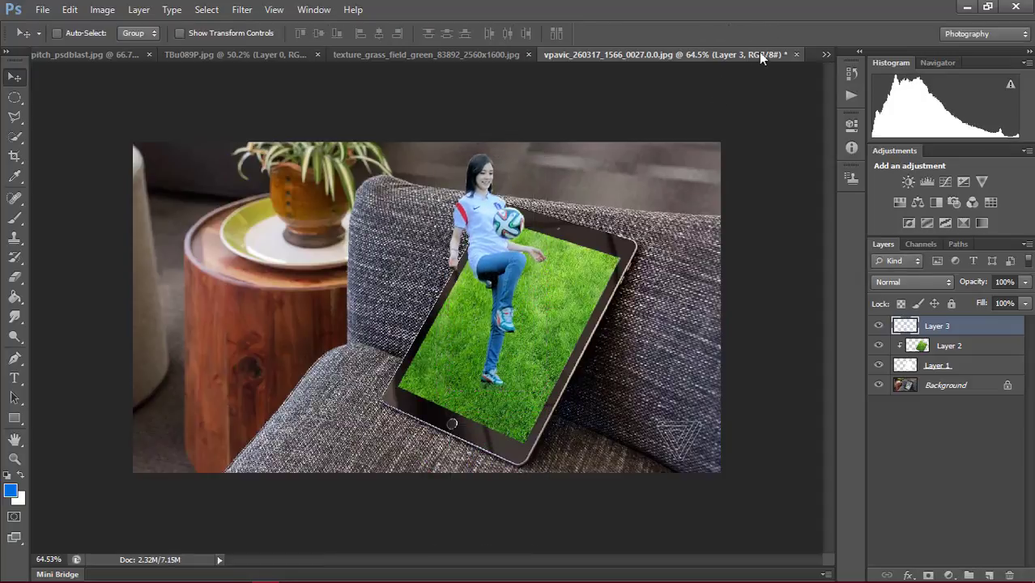
pyautogui.scroll(3, 561, 303)
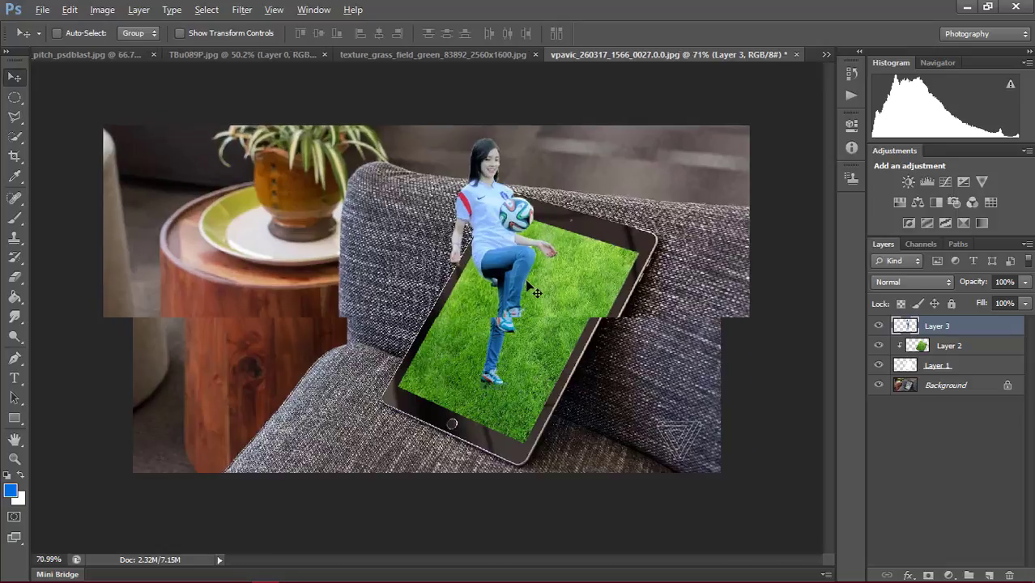
pyautogui.moveTo(558, 562); pyautogui.dragTo(571, 562)
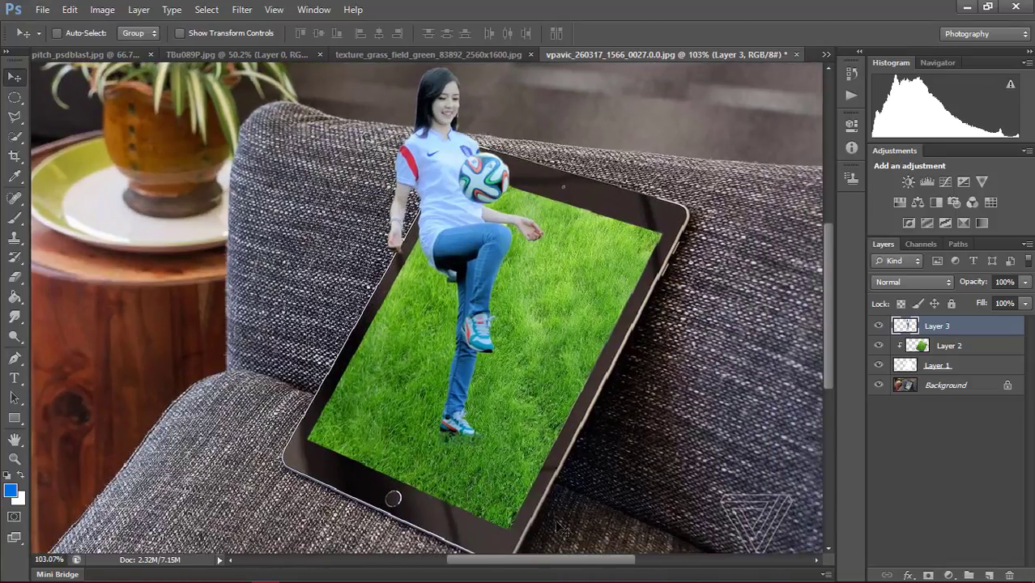
pyautogui.moveTo(507, 280); pyautogui.dragTo(490, 264)
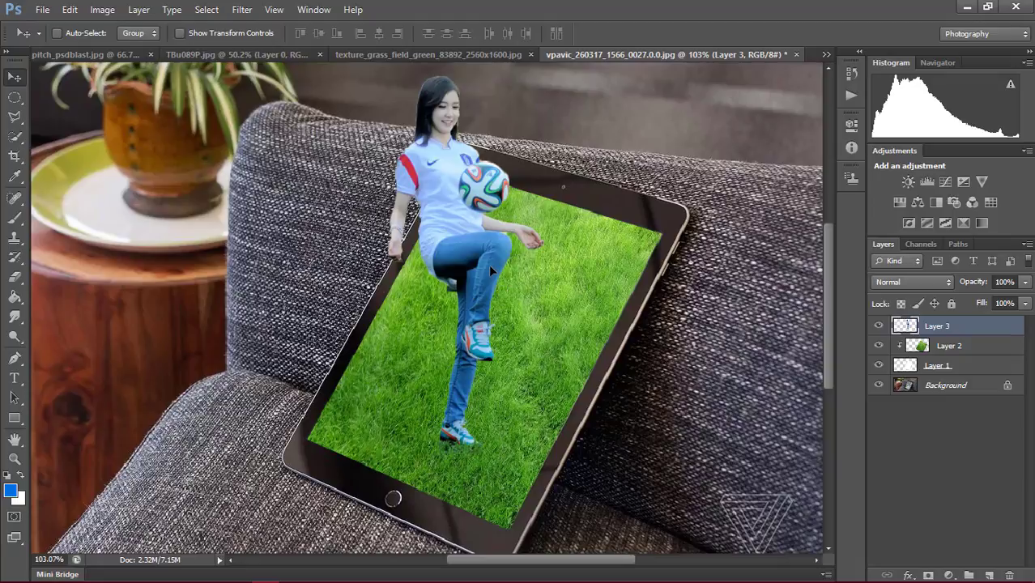
pyautogui.scroll(-3, 489, 264)
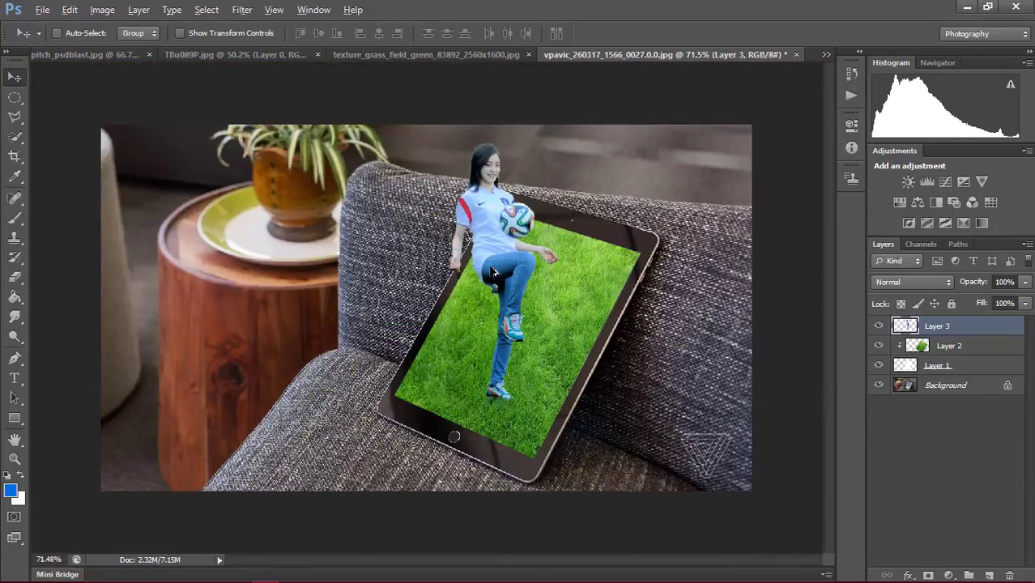
pyautogui.rightClick(508, 245)
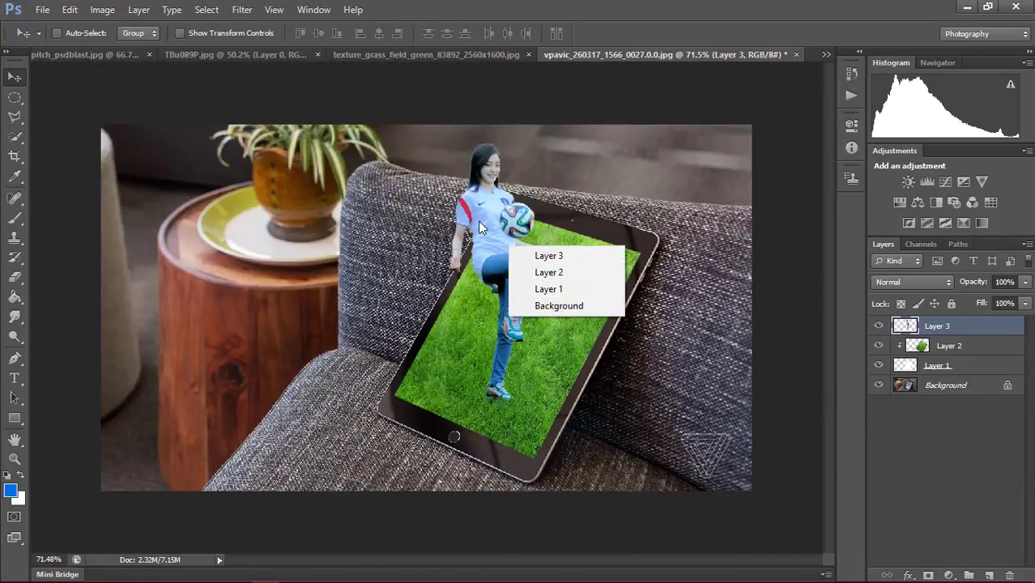
pyautogui.click(479, 228)
# Flip the girl horizontally, scale her to about 82.6% and set her feet on the grass.
pyautogui.hotkey('ctrl', 't')
pyautogui.rightClick(476, 223)
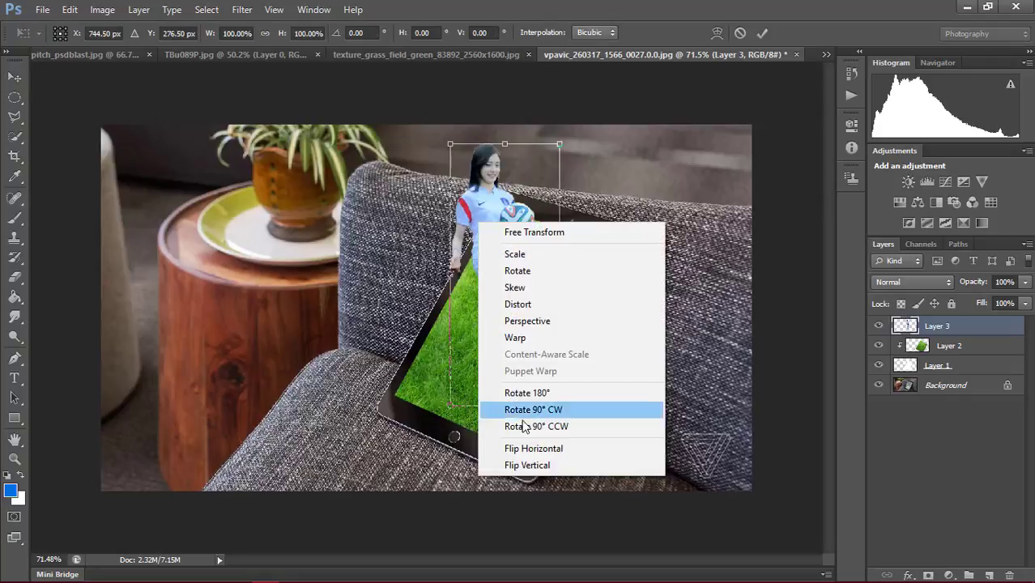
pyautogui.click(537, 447)
pyautogui.moveTo(518, 277); pyautogui.dragTo(504, 257)
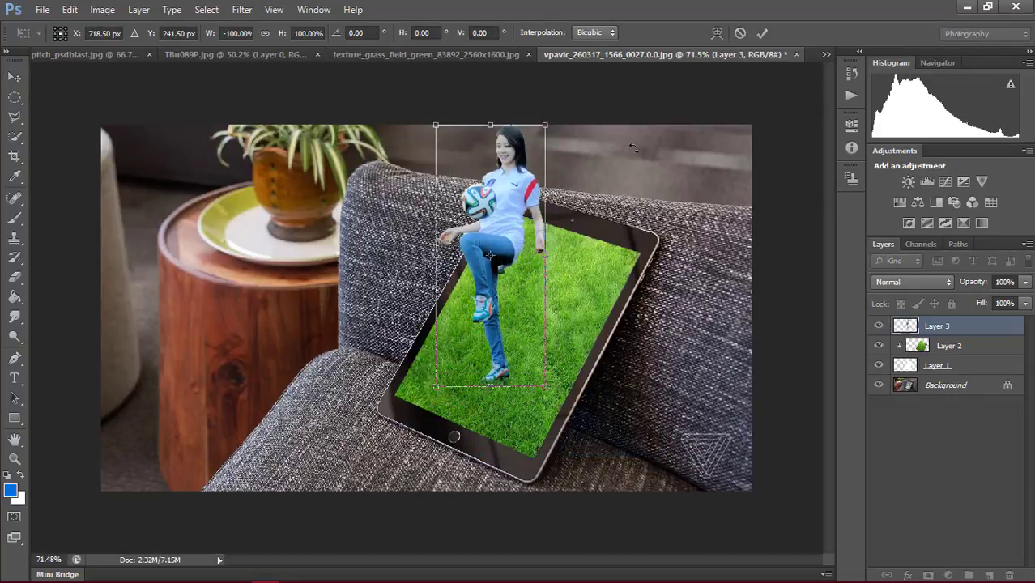
pyautogui.moveTo(542, 125); pyautogui.dragTo(526, 171)
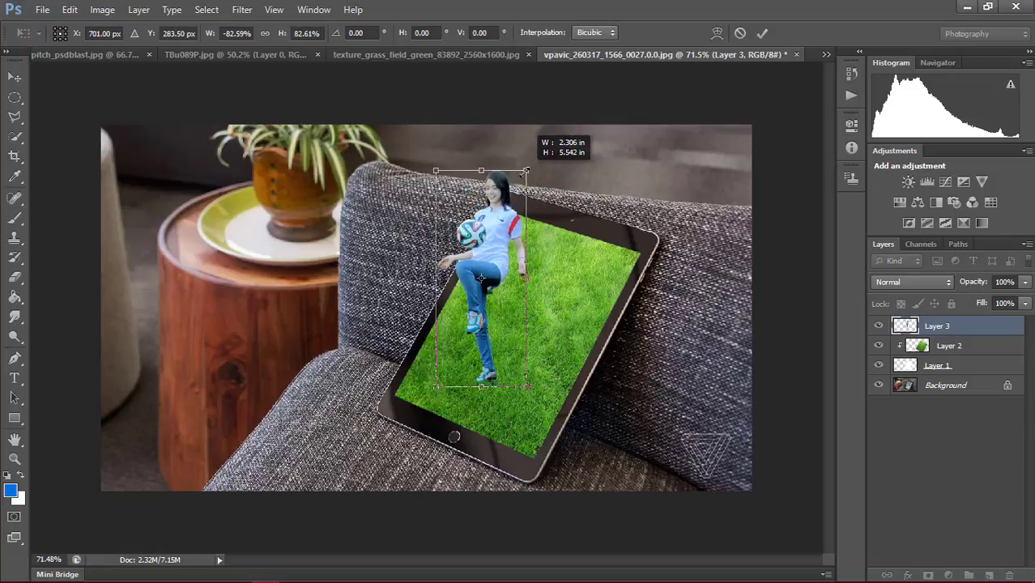
pyautogui.moveTo(511, 221)
pyautogui.mouseDown()
pyautogui.moveTo(530, 202)
pyautogui.moveTo(530, 213)
pyautogui.mouseUp()
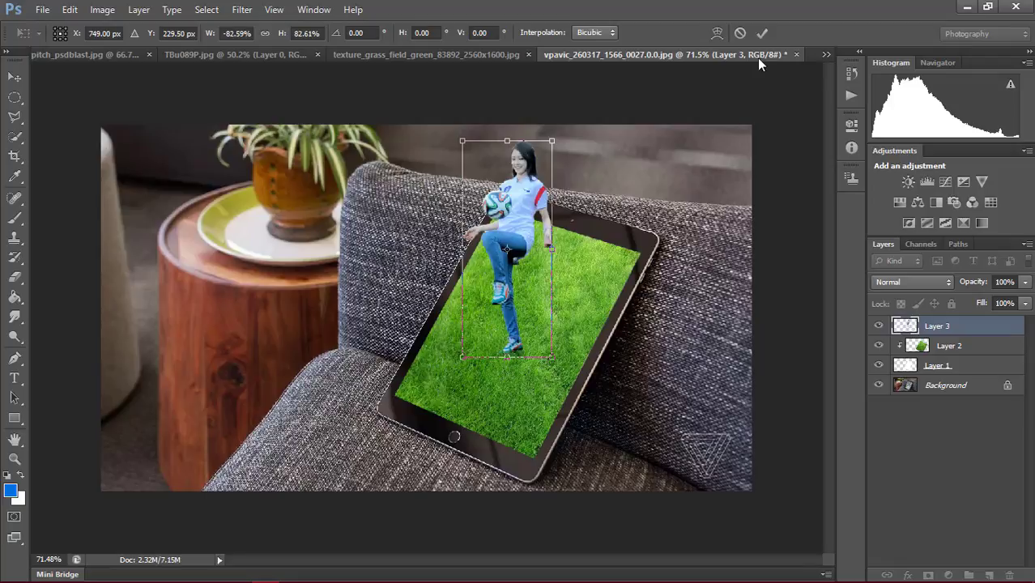
pyautogui.click(763, 33)
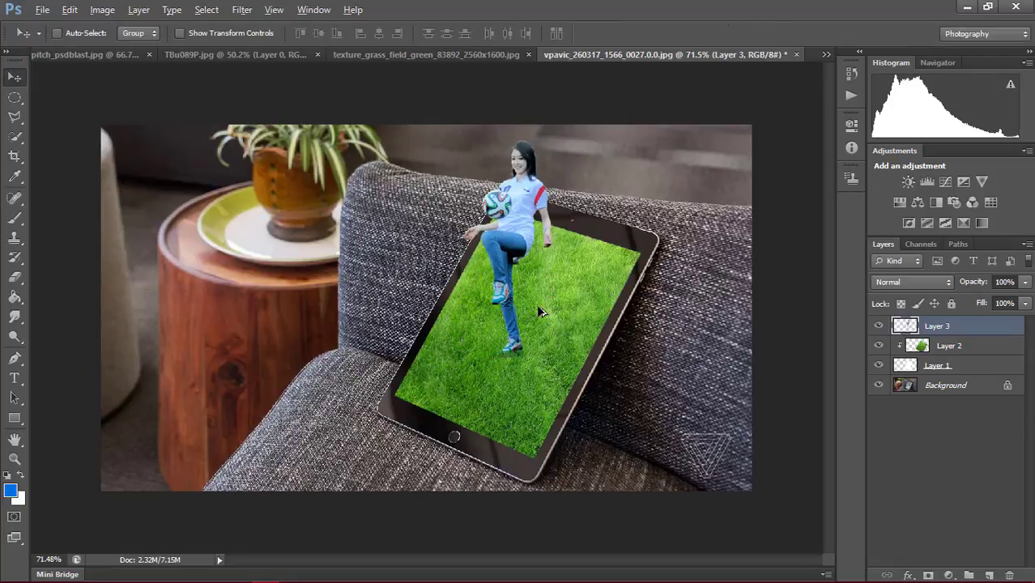
# Zoom in and erase the dark patch beneath the girl's shoe with the Eraser.
pyautogui.scroll(2, 536, 304)
pyautogui.scroll(2, 536, 300)
pyautogui.scroll(1, 536, 295)
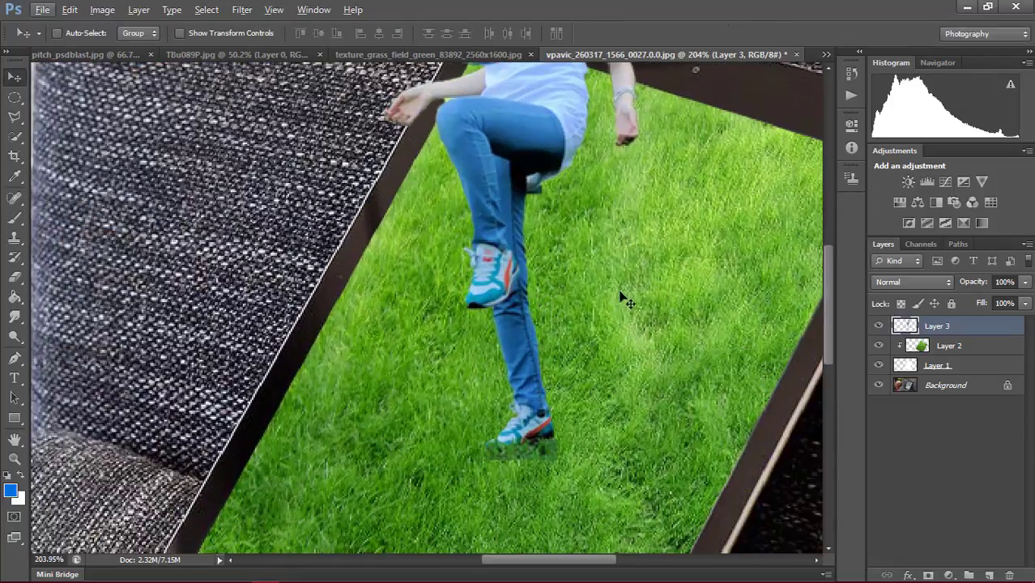
pyautogui.moveTo(833, 269); pyautogui.dragTo(831, 305)
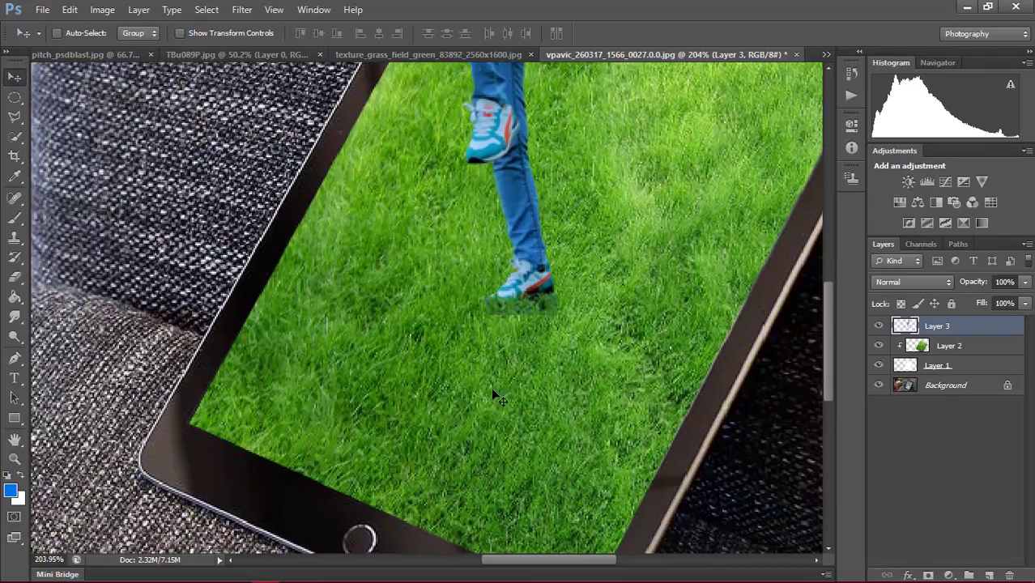
pyautogui.click(15, 296)
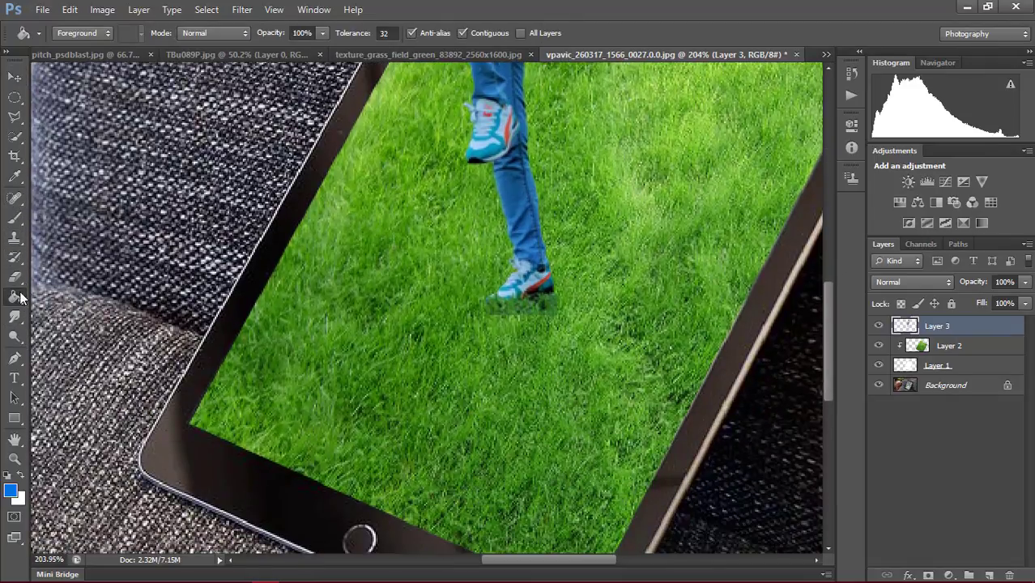
pyautogui.click(15, 277)
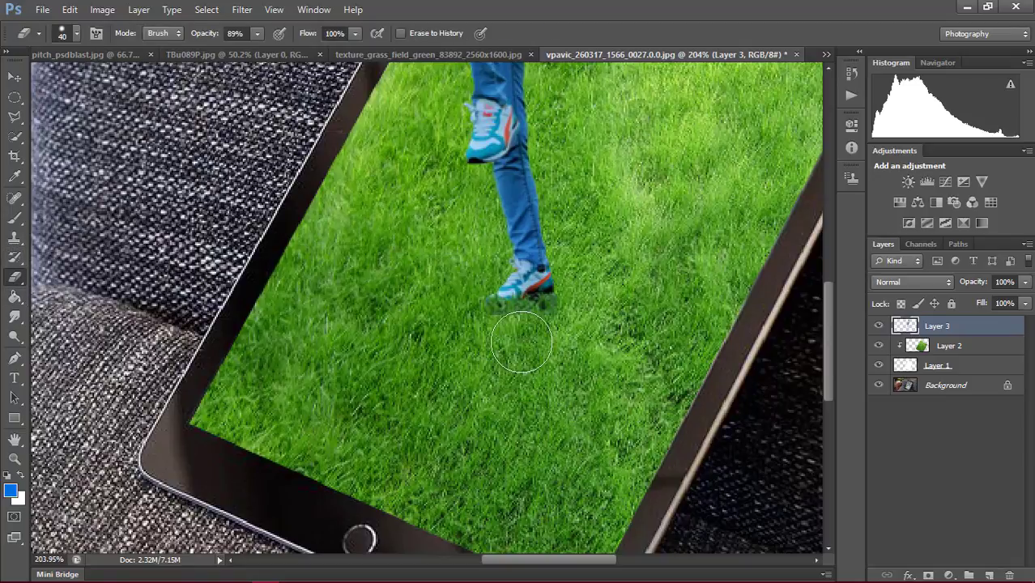
pyautogui.moveTo(521, 343); pyautogui.dragTo(562, 324)
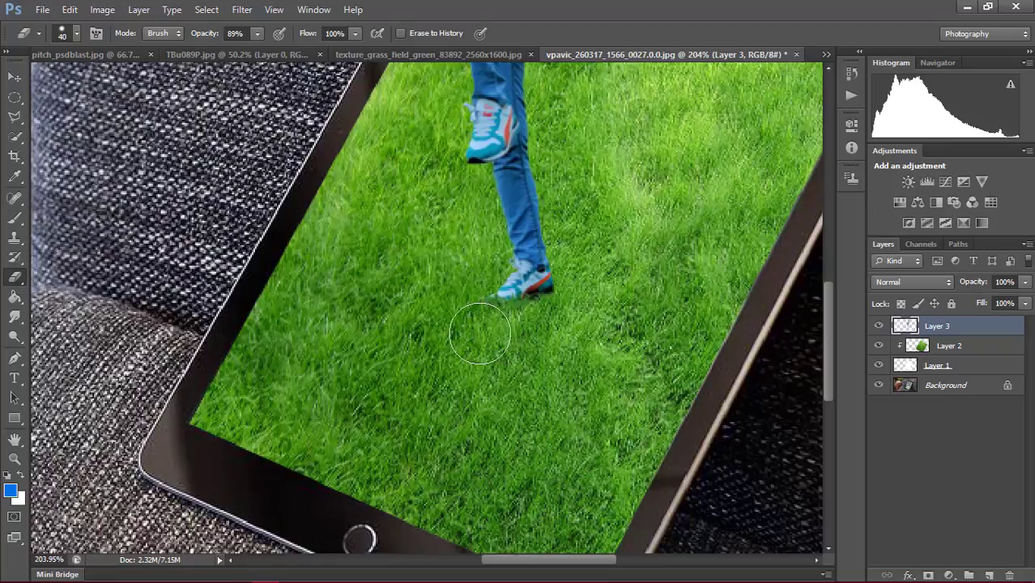
# Reduce the eraser to size 4 and erase stray fringe pixels at close zoom.
pyautogui.scroll(5, 485, 324)
pyautogui.scroll(-2, 486, 292)
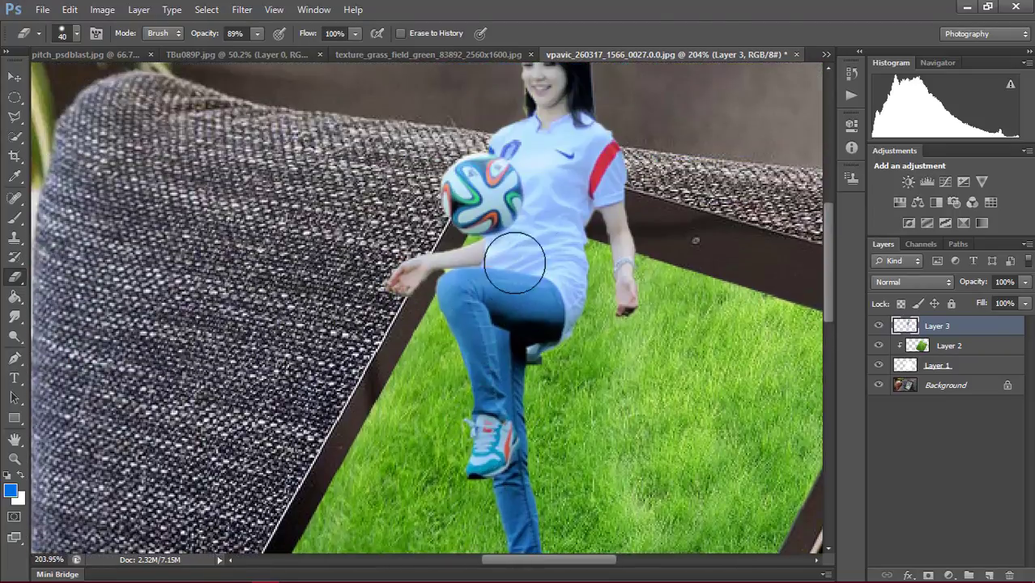
pyautogui.scroll(-1, 643, 213)
pyautogui.scroll(5, 624, 340)
pyautogui.scroll(2, 623, 332)
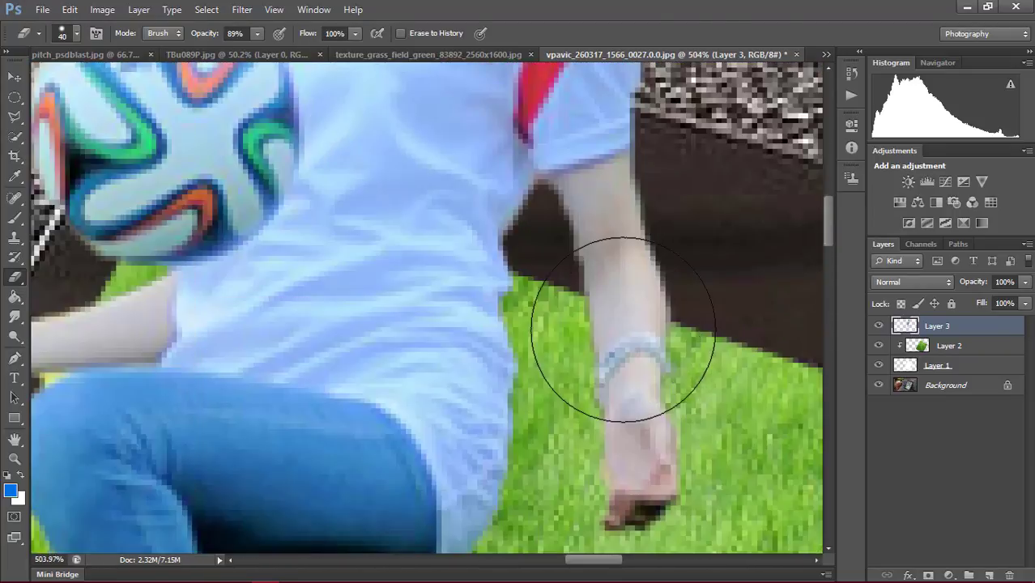
pyautogui.scroll(-1, 619, 335)
pyautogui.scroll(3, 573, 242)
pyautogui.press('[')
pyautogui.press('[')
pyautogui.press('[')
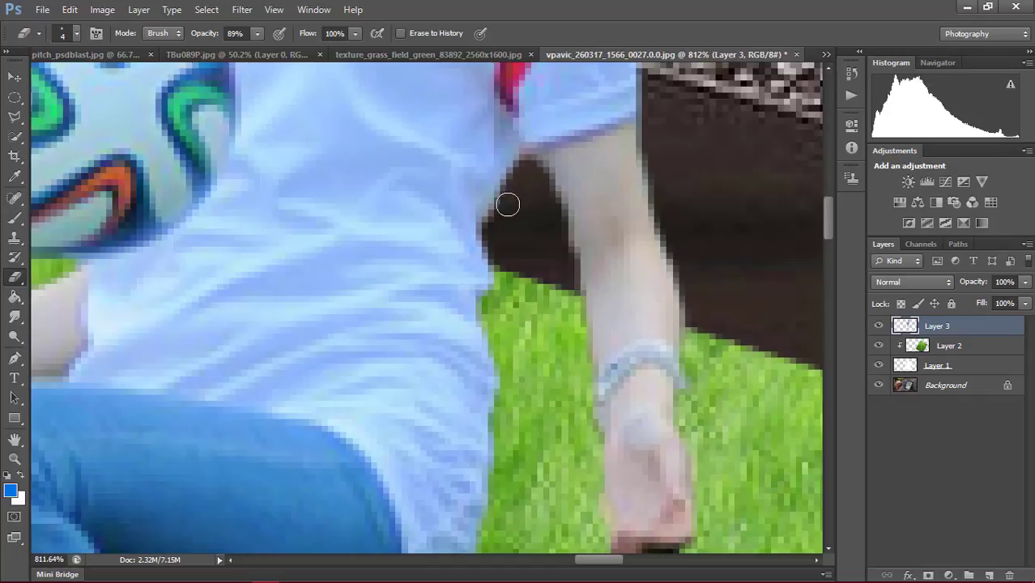
pyautogui.scroll(3, 428, 139)
pyautogui.scroll(5, 418, 150)
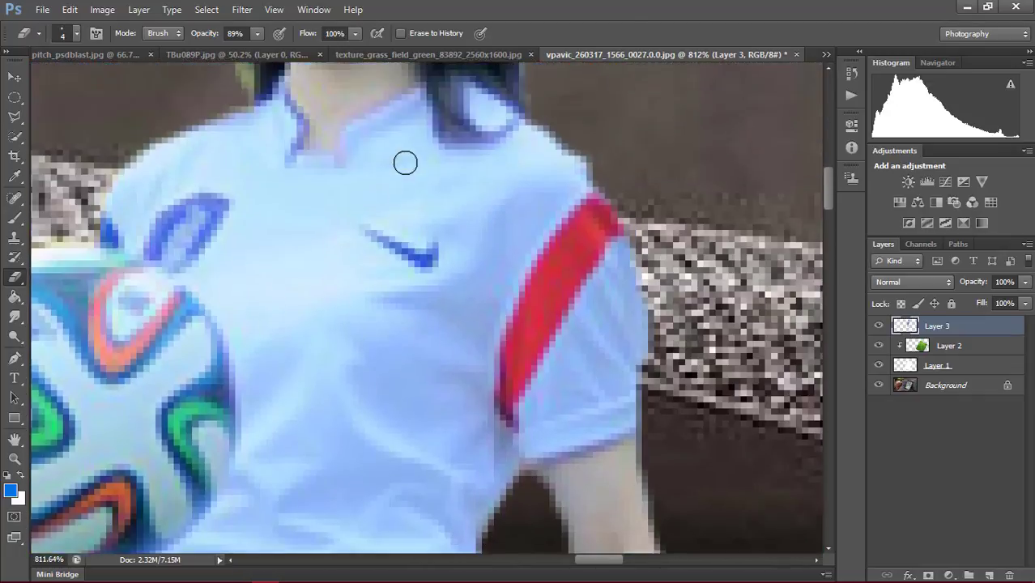
pyautogui.scroll(-5, 231, 268)
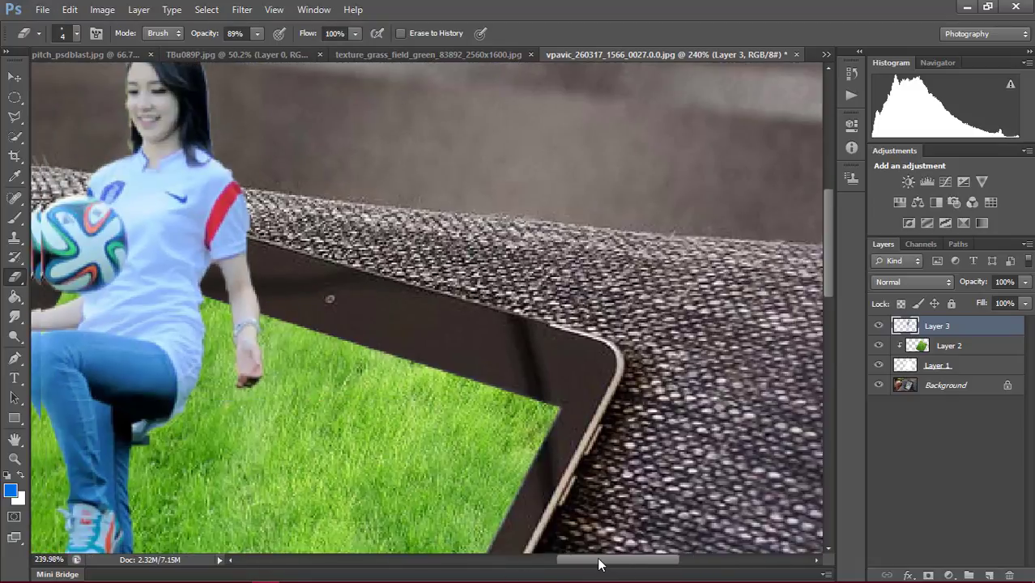
pyautogui.moveTo(330, 296); pyautogui.dragTo(536, 295)
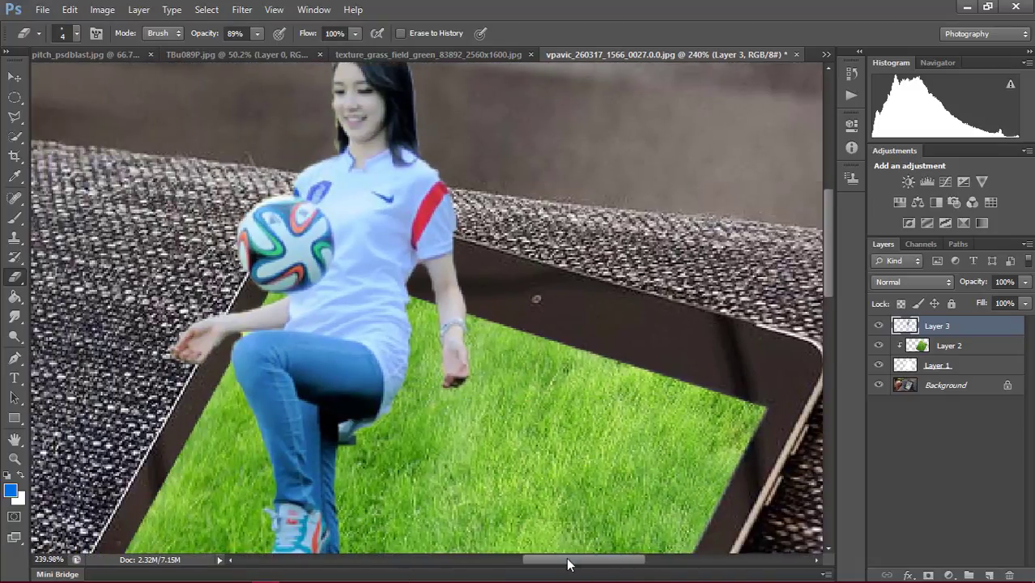
# Erase the green fringe along the face's left edge, then zoom back out to fit.
pyautogui.scroll(4, 373, 119)
pyautogui.scroll(2, 372, 120)
pyautogui.scroll(2, 364, 129)
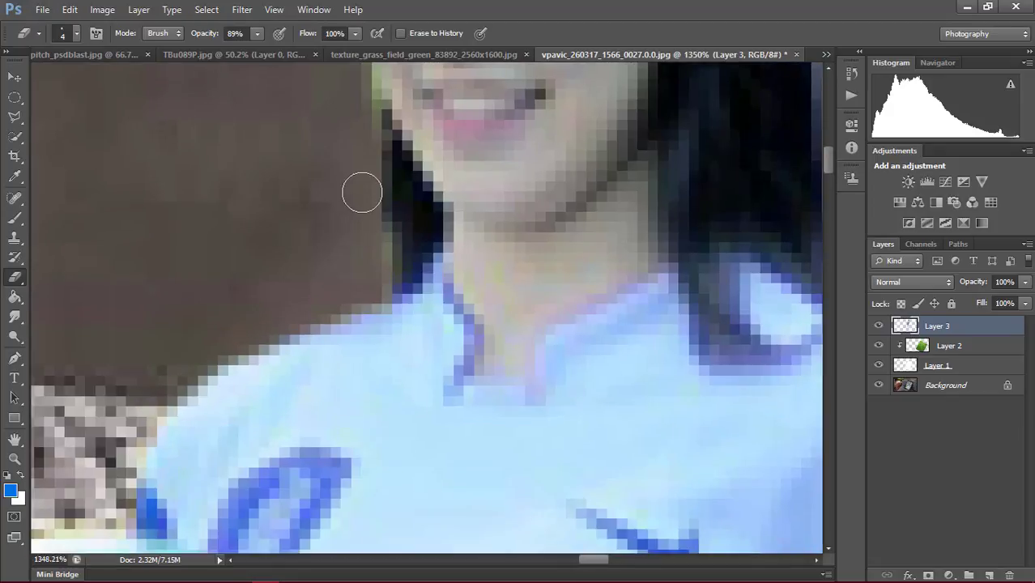
pyautogui.scroll(2, 362, 190)
pyautogui.scroll(2, 354, 185)
pyautogui.moveTo(336, 162)
pyautogui.mouseDown()
pyautogui.moveTo(336, 131)
pyautogui.moveTo(348, 249)
pyautogui.mouseUp()
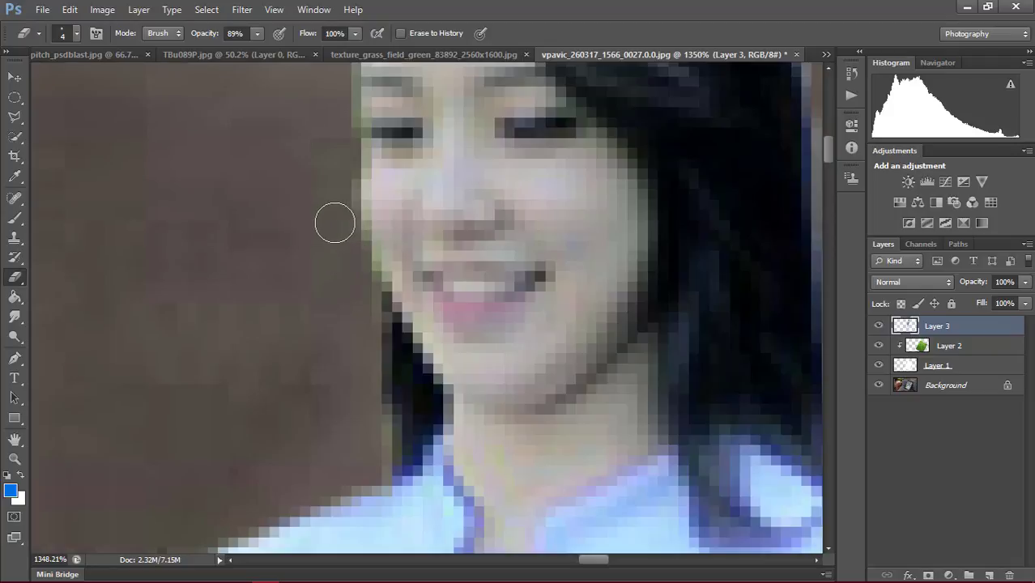
pyautogui.scroll(-1, 341, 243)
pyautogui.scroll(-9, 342, 243)
pyautogui.scroll(-5, 381, 247)
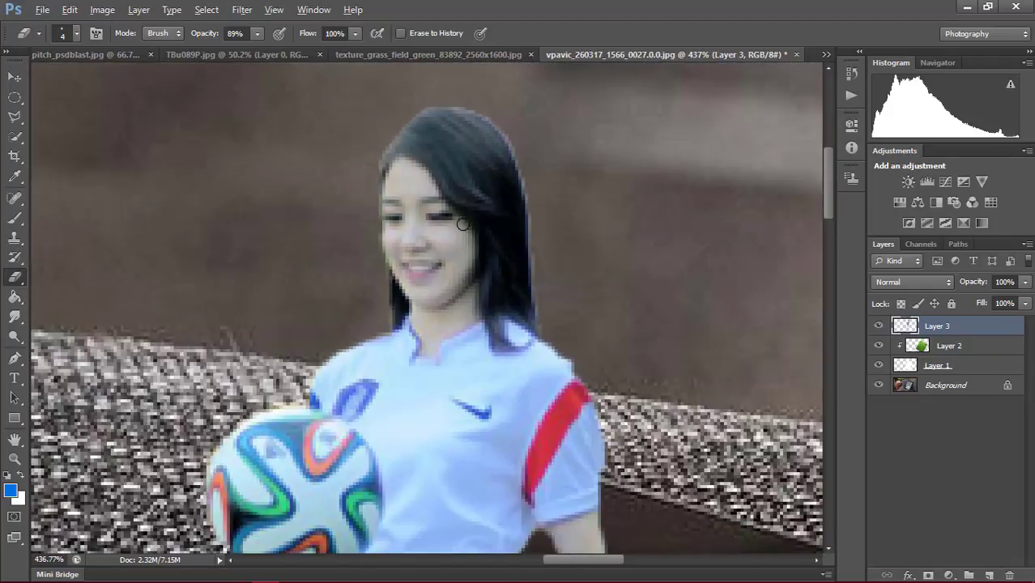
pyautogui.scroll(-4, 438, 256)
pyautogui.scroll(-3, 487, 264)
pyautogui.scroll(-6, 401, 346)
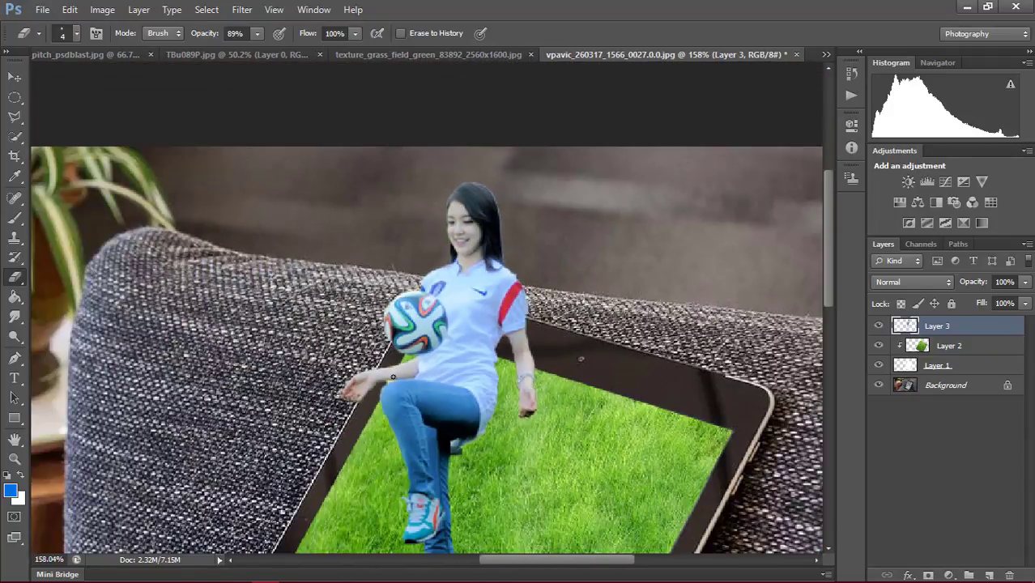
pyautogui.scroll(-1, 501, 374)
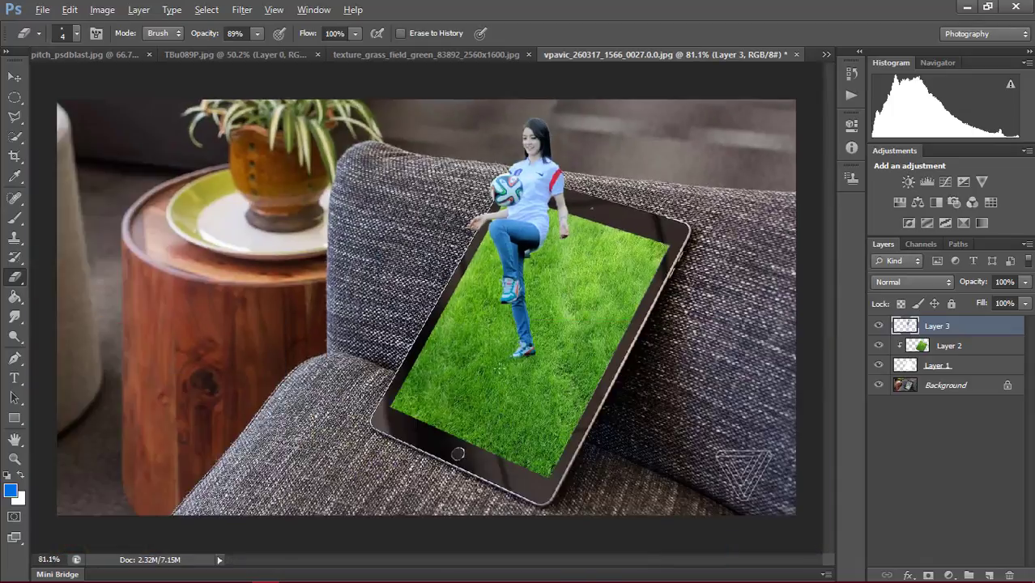
# Apply Brightness/Contrast to the girl's Layer 3 at brightness -24 and contrast 53.
pyautogui.click(912, 507)
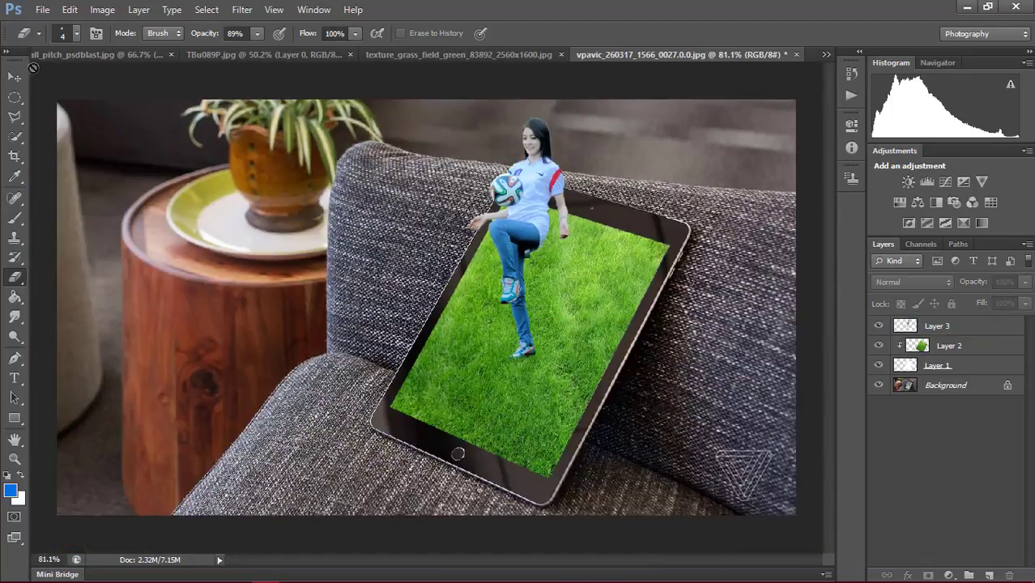
pyautogui.press('v')
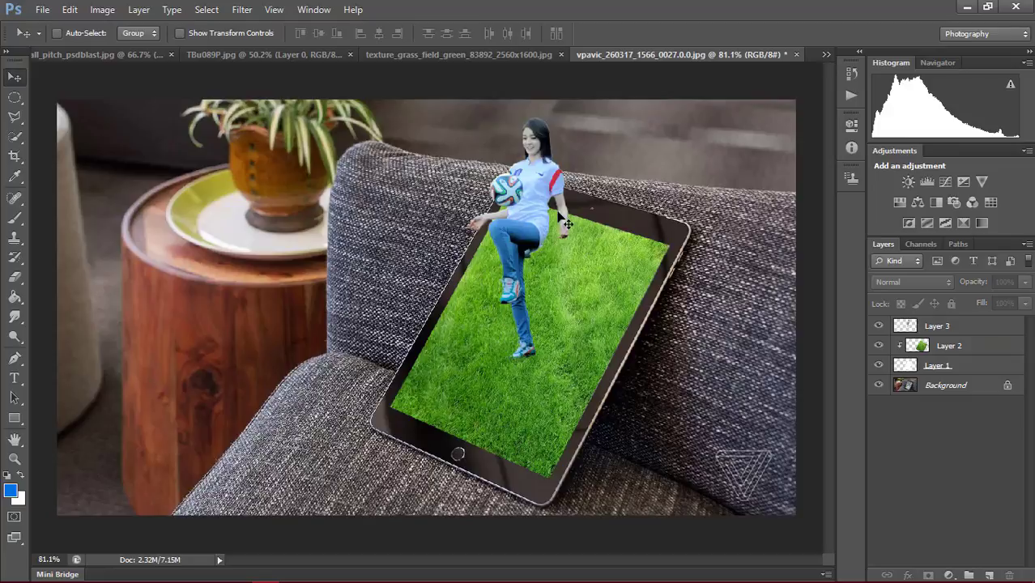
pyautogui.click(959, 324)
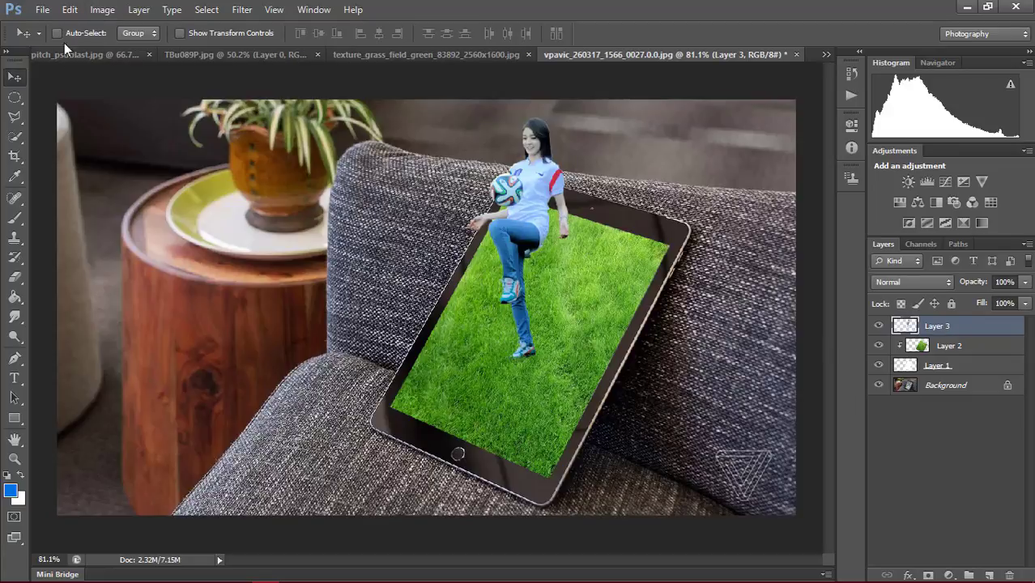
pyautogui.click(102, 10)
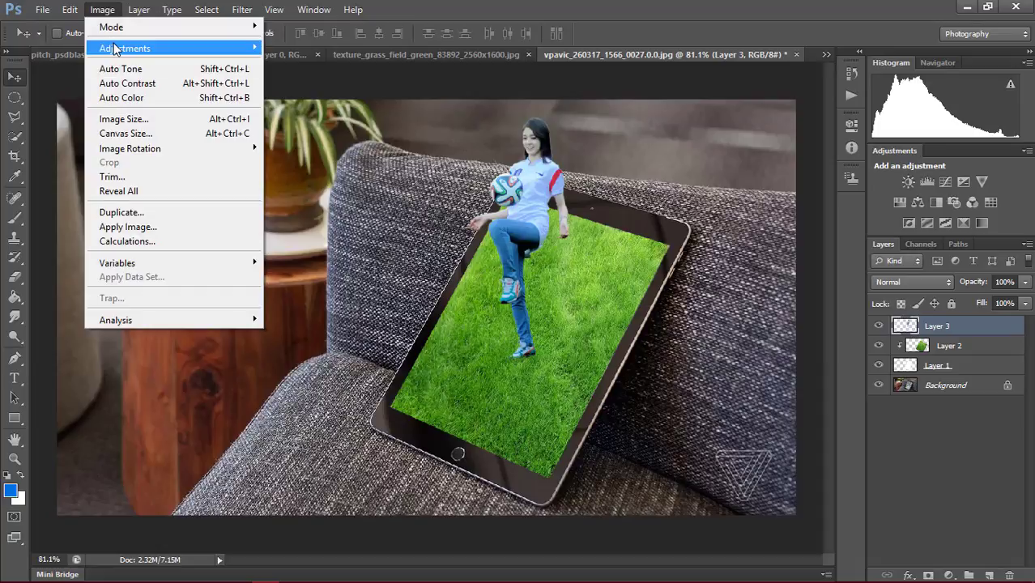
pyautogui.moveTo(124, 47)
pyautogui.click(307, 43)
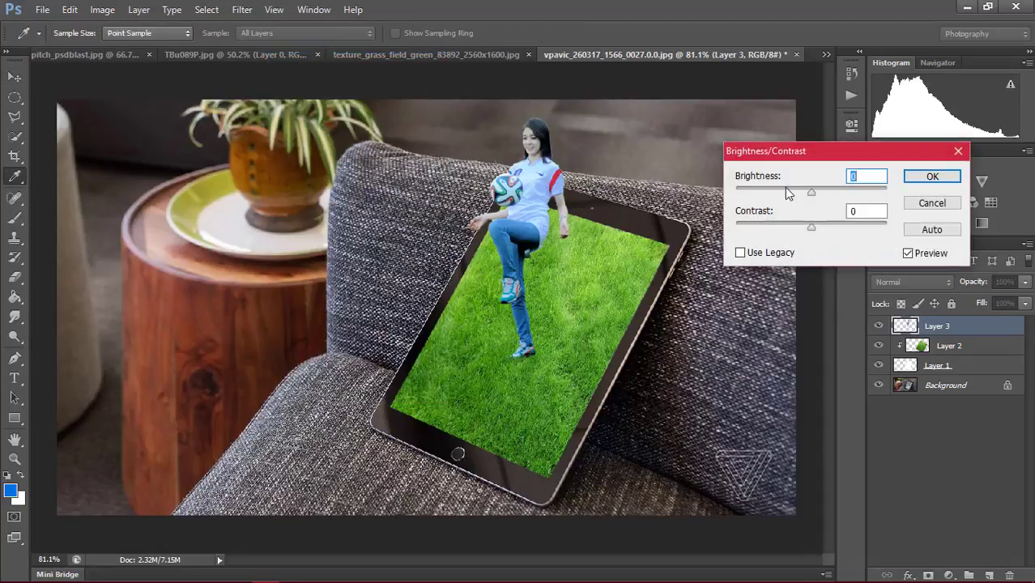
pyautogui.moveTo(810, 192)
pyautogui.mouseDown()
pyautogui.moveTo(799, 193)
pyautogui.moveTo(820, 225)
pyautogui.mouseUp()
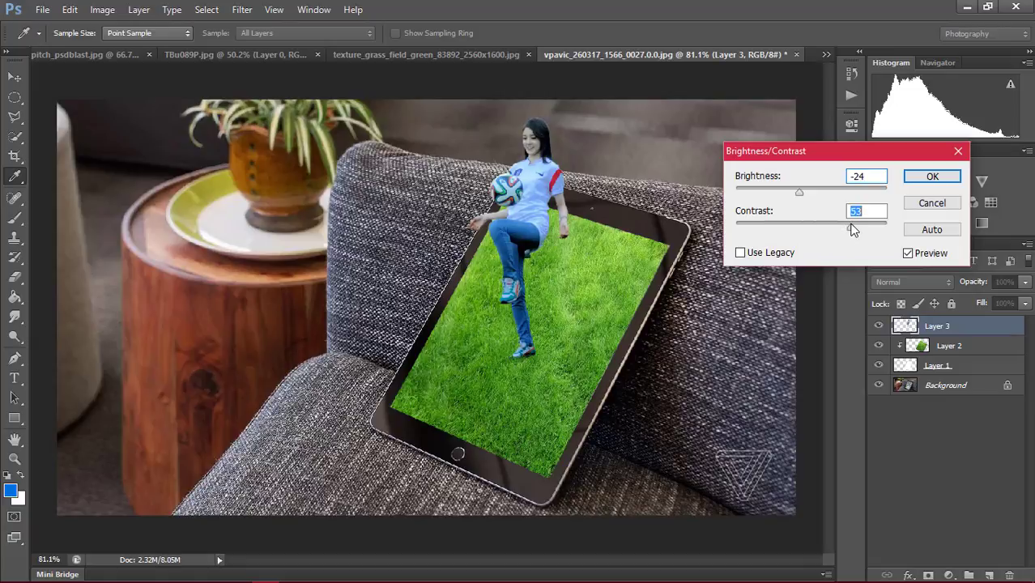
pyautogui.click(931, 176)
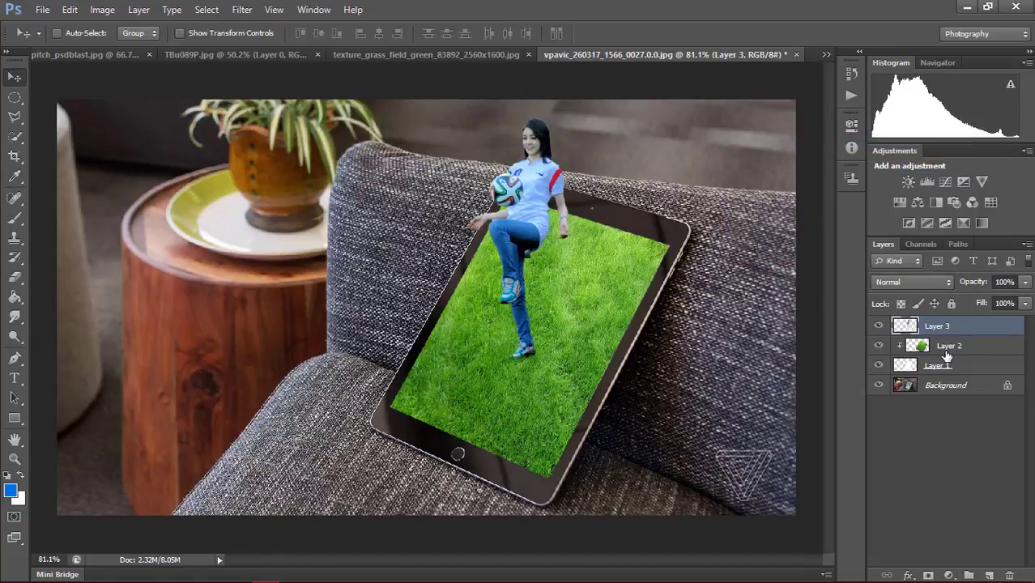
# Darken the grass on Layer 2 with Brightness/Contrast at brightness -35.
pyautogui.click(946, 351)
pyautogui.click(103, 10)
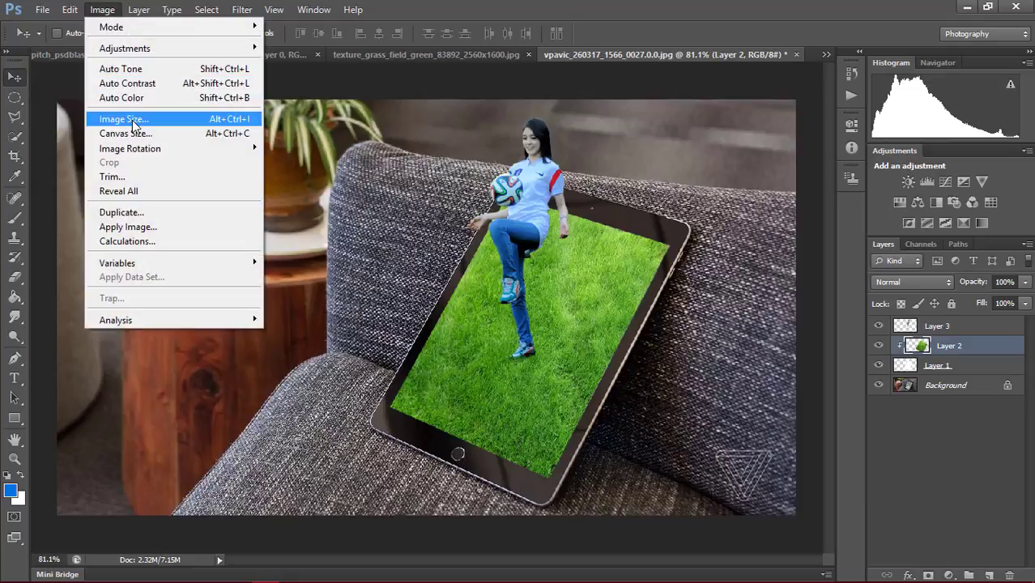
pyautogui.click(318, 49)
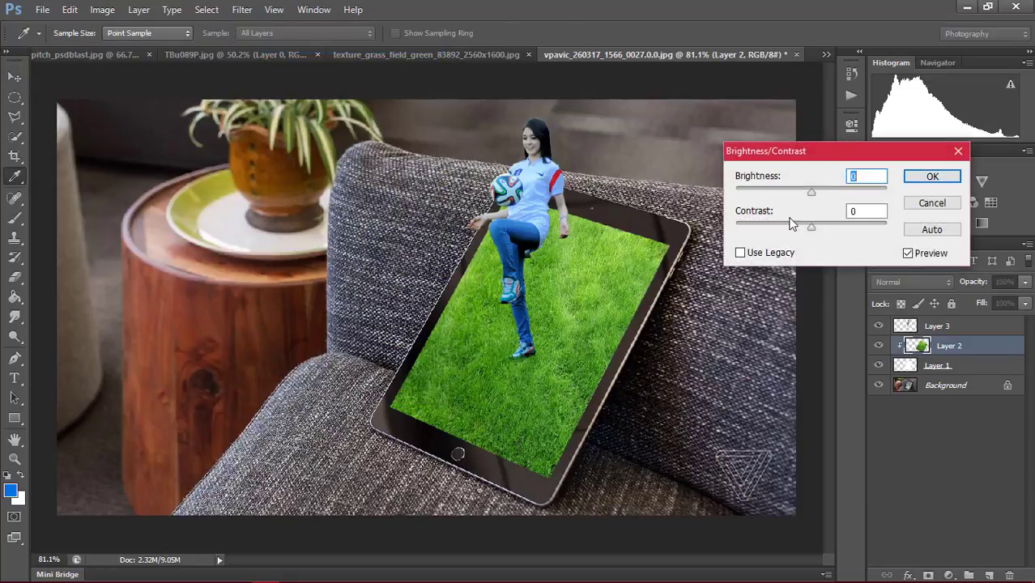
pyautogui.moveTo(810, 192); pyautogui.dragTo(792, 192)
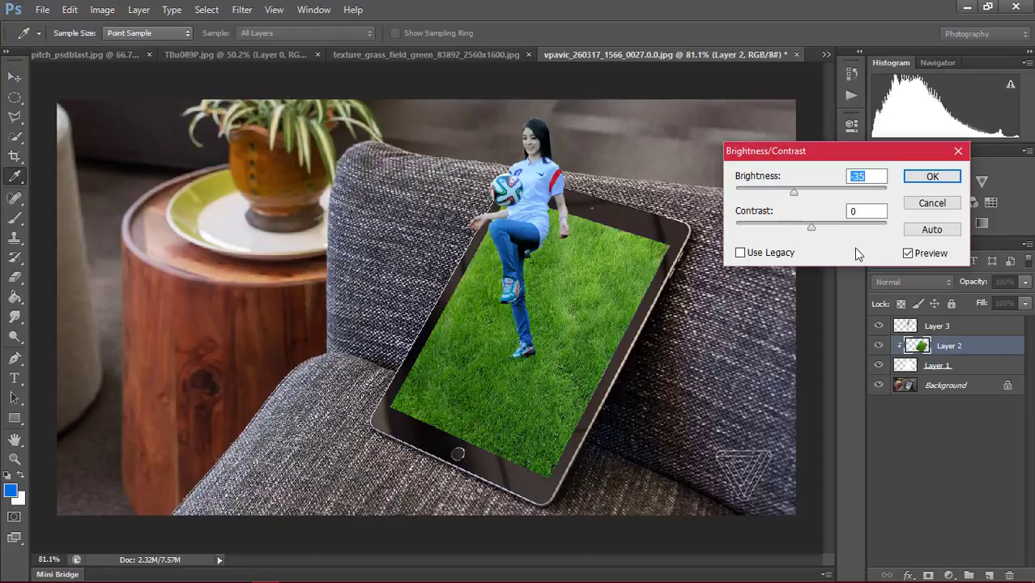
pyautogui.click(931, 177)
pyautogui.press('v')
pyautogui.scroll(2, 527, 353)
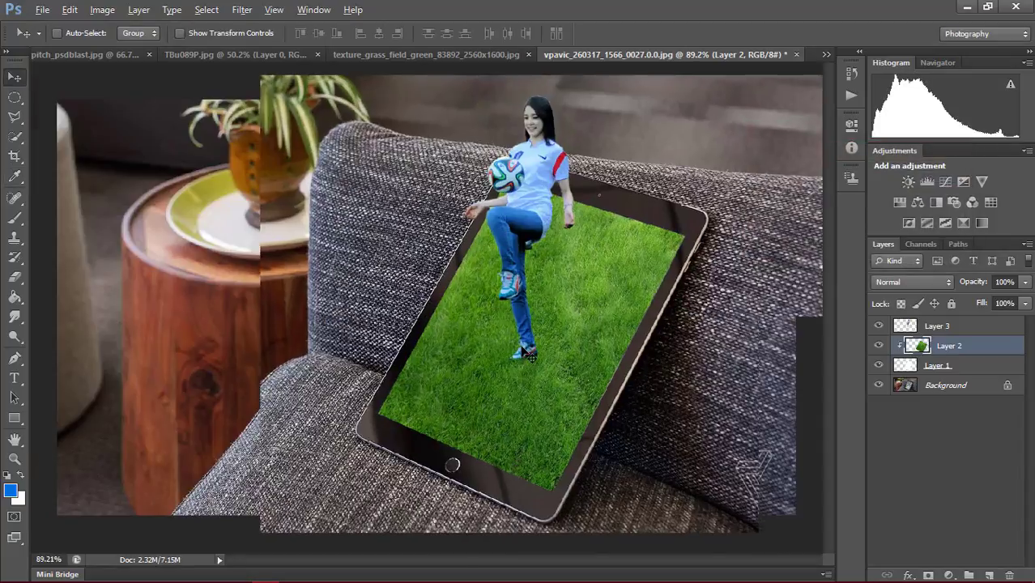
pyautogui.scroll(3, 526, 353)
# Switch to the Brush tool and reduce its size to 30 px for the shadow.
pyautogui.click(14, 217)
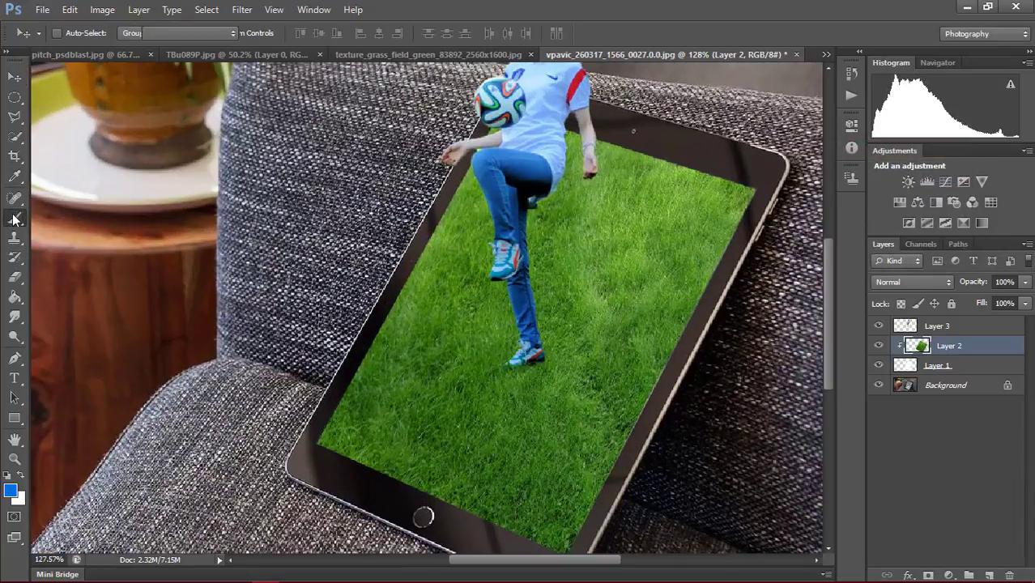
pyautogui.press('[')
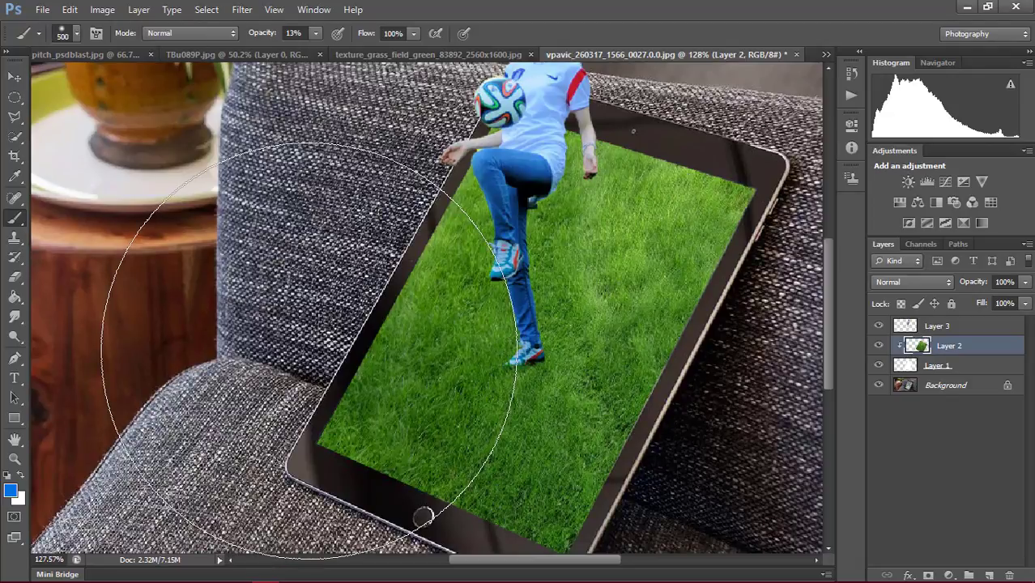
pyautogui.press('[')
pyautogui.press('[')
pyautogui.press('[')
pyautogui.press('[')
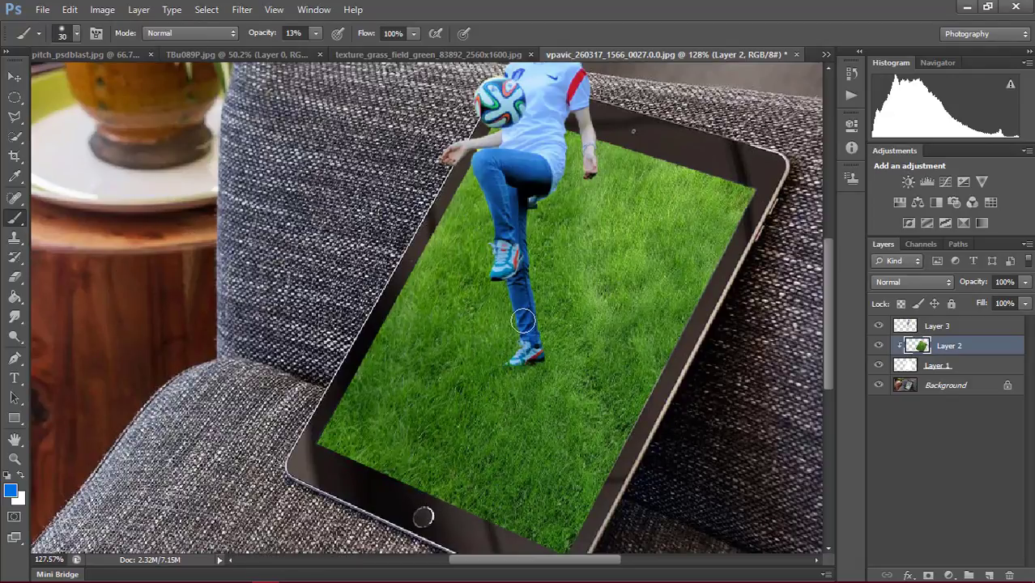
pyautogui.scroll(2, 523, 322)
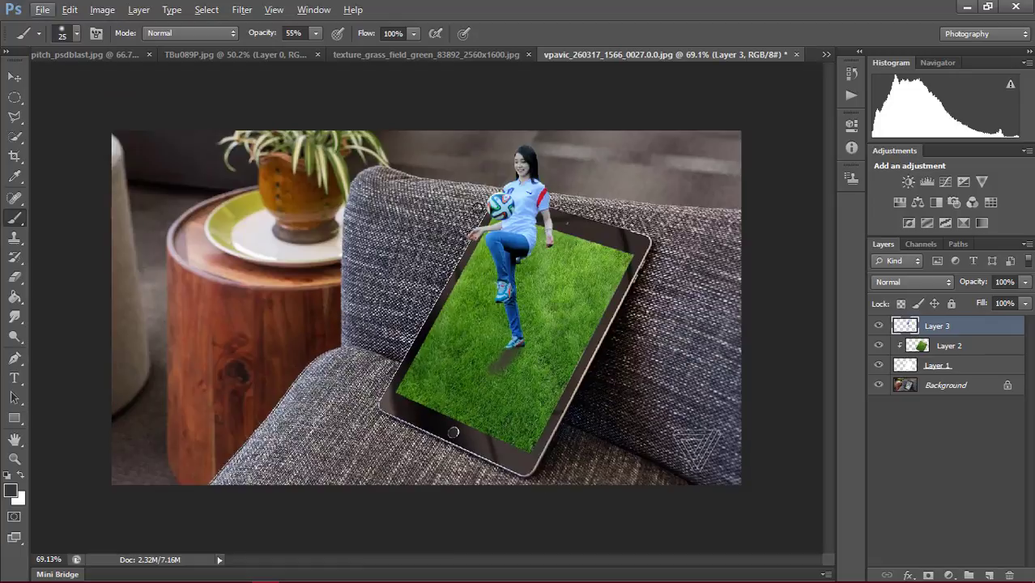
pyautogui.click(14, 116)
pyautogui.click(206, 487)
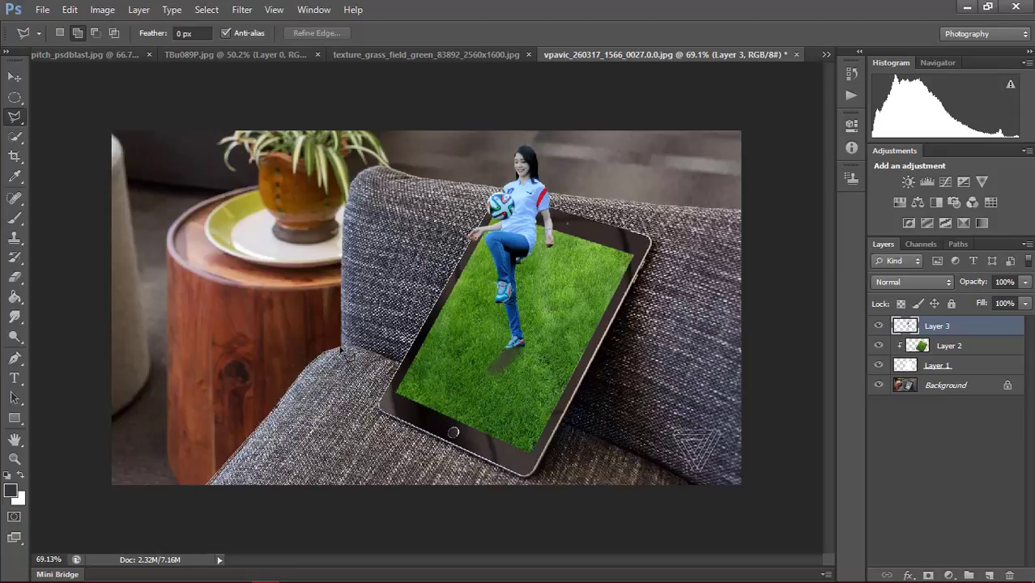
pyautogui.click(340, 351)
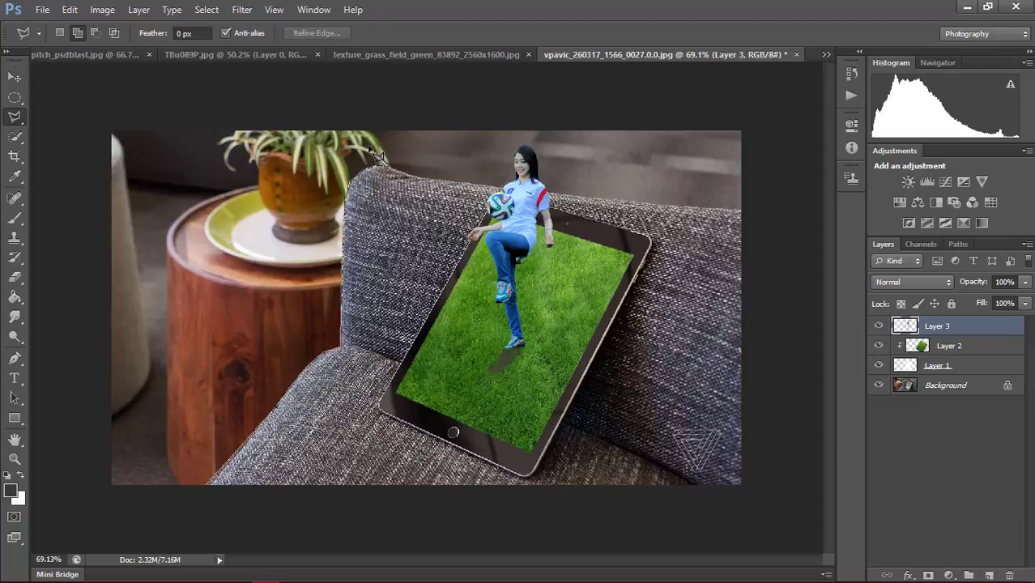
pyautogui.doubleClick(372, 196)
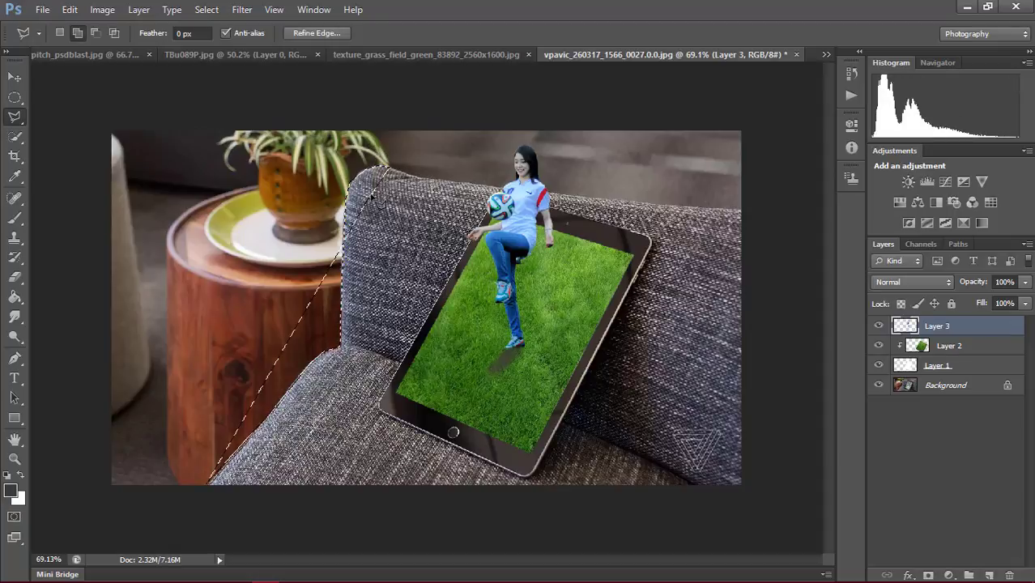
pyautogui.hotkey('ctrl', 'd')
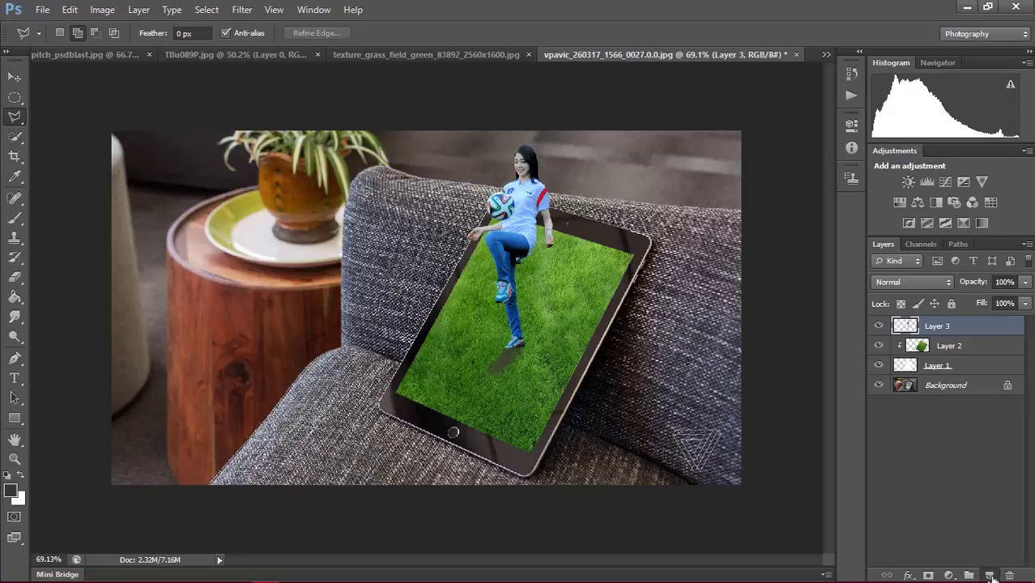